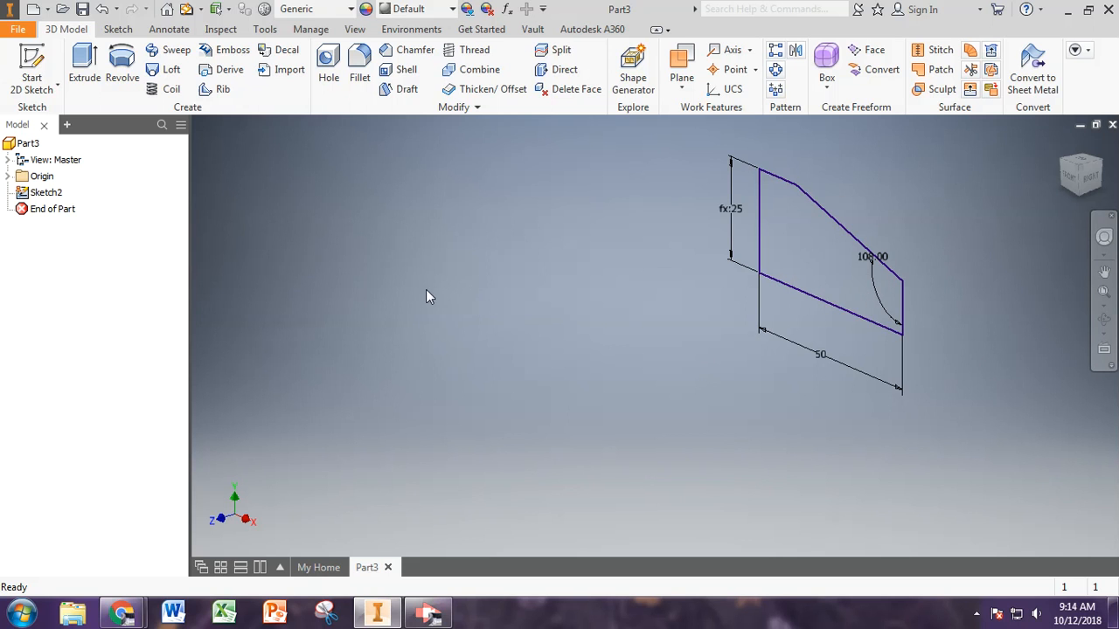
- Open the existing profile sketch for editing and draw a line from the origin to the midpoint of the sloped edge
{"action": "left_click_drag", "start_coordinate": [635, 275], "coordinate": [446, 326]}
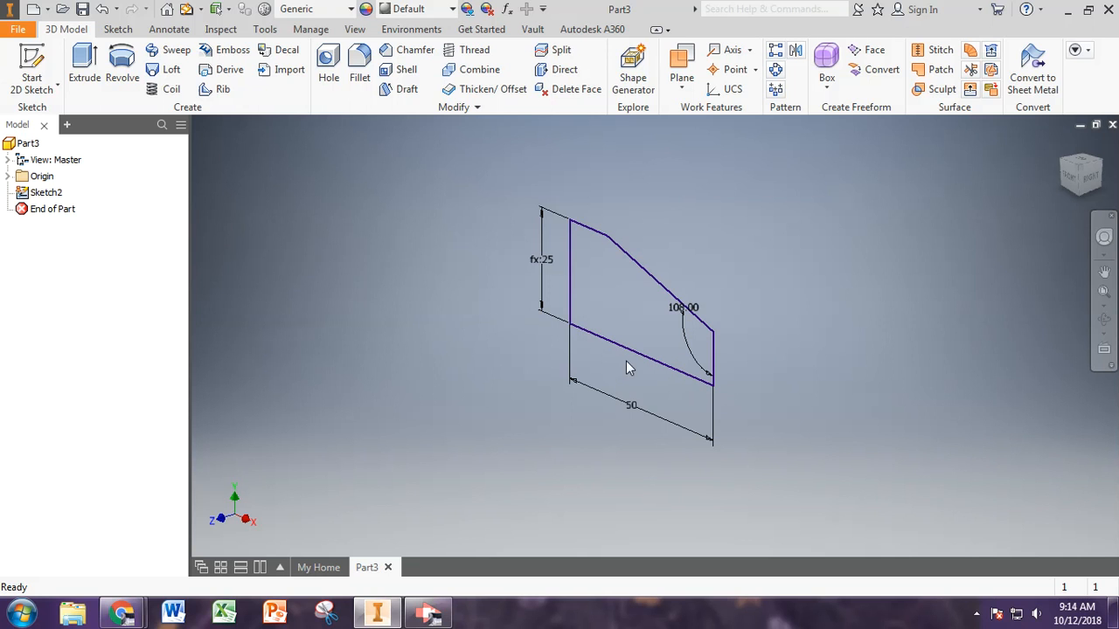
{"action": "double_click", "coordinate": [26, 198]}
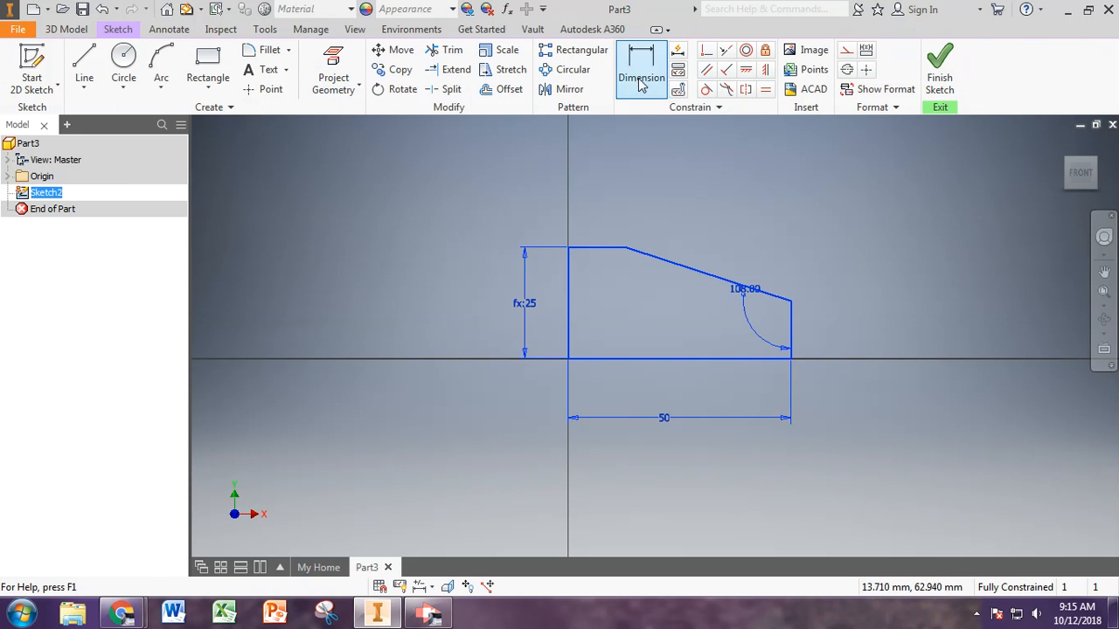
{"action": "left_click", "coordinate": [418, 414]}
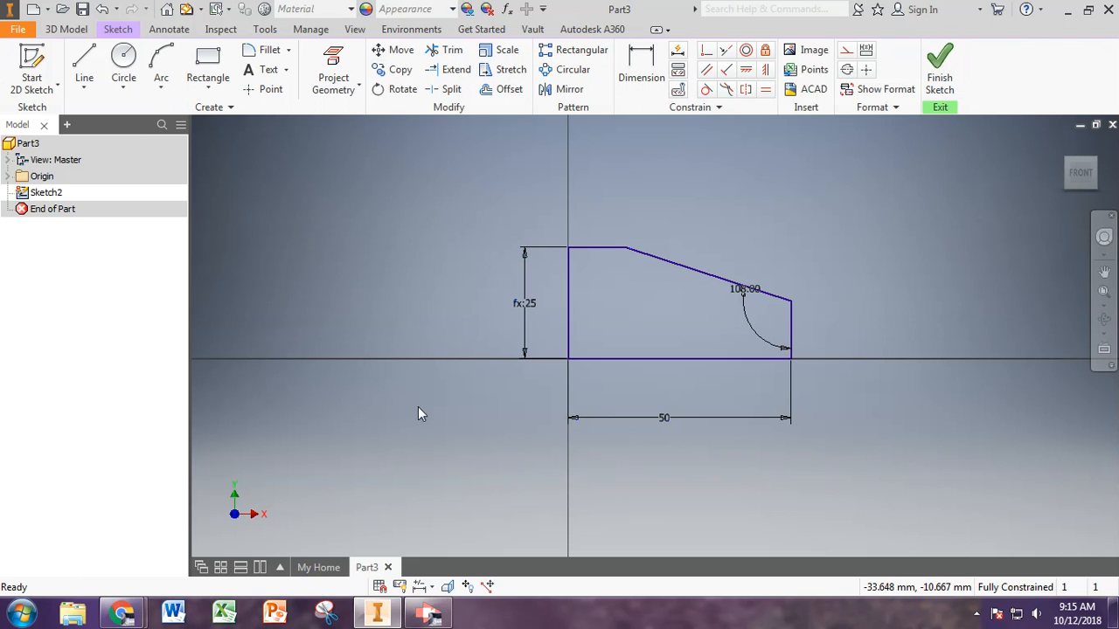
{"action": "left_click", "coordinate": [83, 68]}
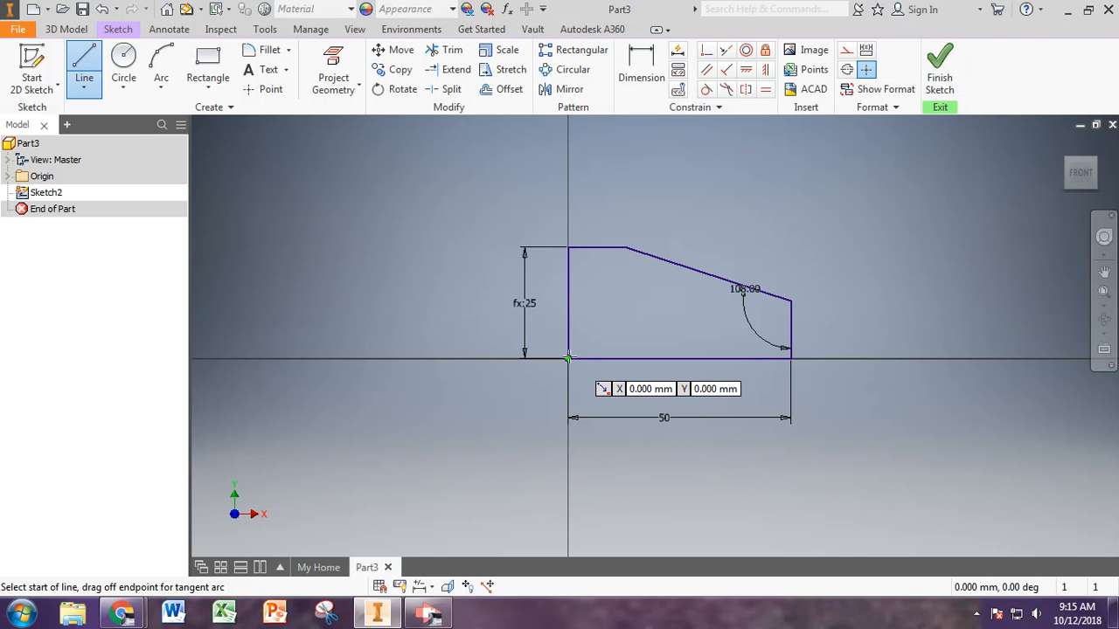
{"action": "left_click", "coordinate": [568, 358]}
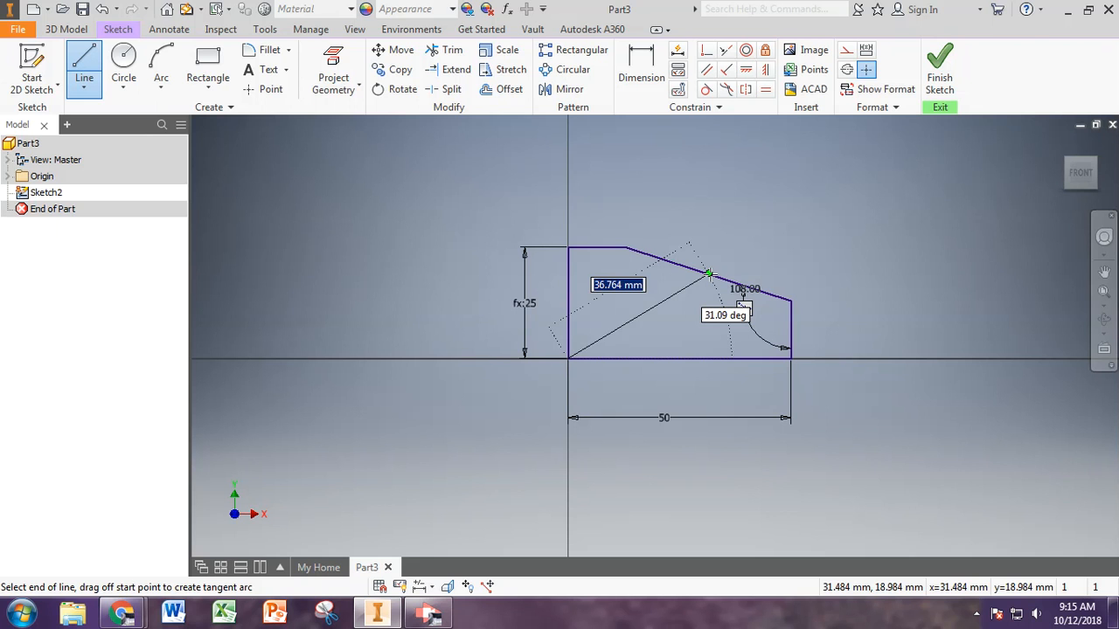
{"action": "left_click", "coordinate": [708, 274]}
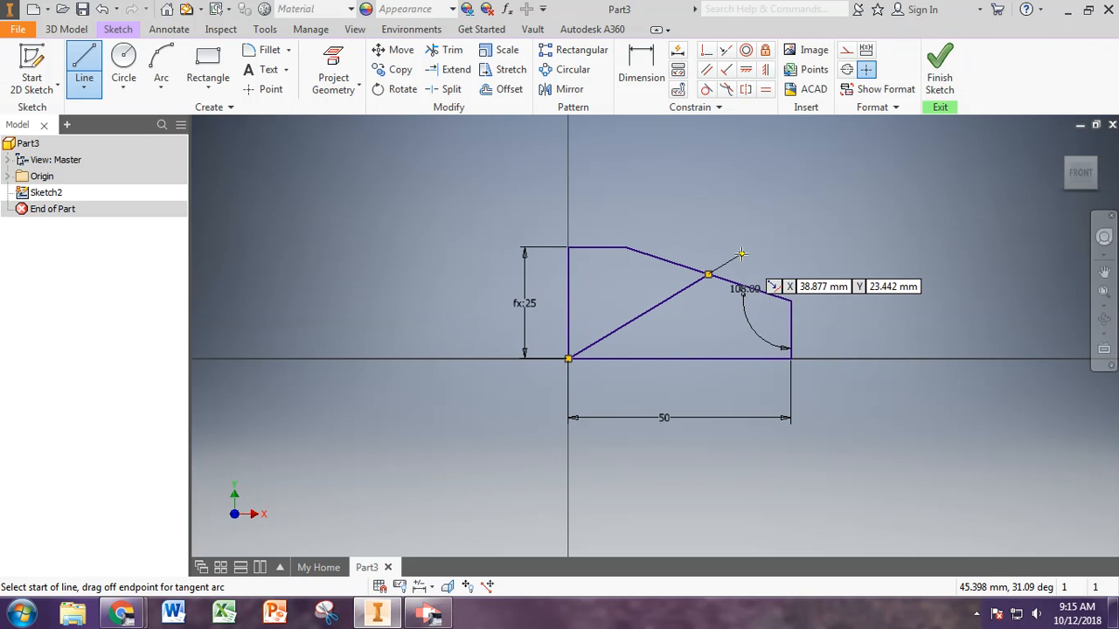
{"action": "key", "text": "Escape"}
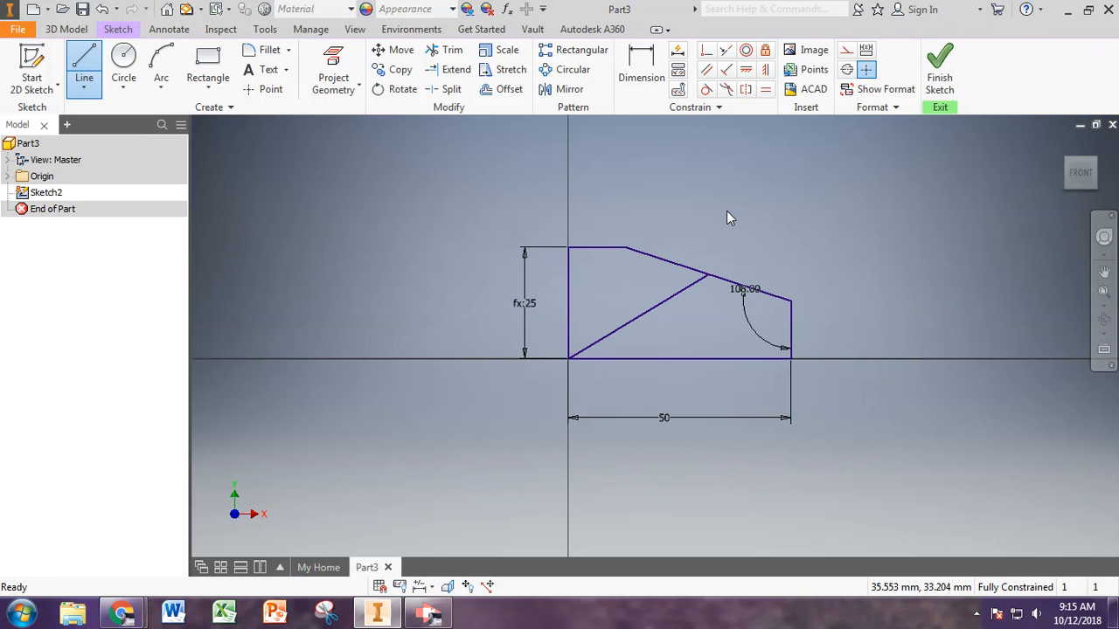
- Convert the diagonal line from the origin to construction geometry
{"action": "left_click", "coordinate": [679, 294]}
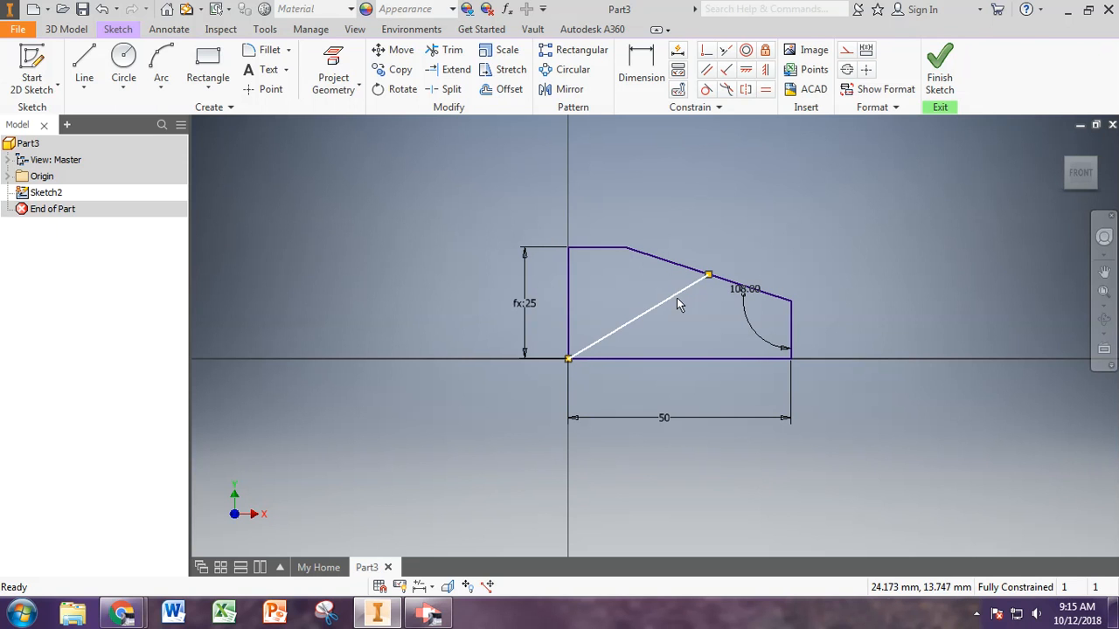
{"action": "left_click", "coordinate": [848, 51]}
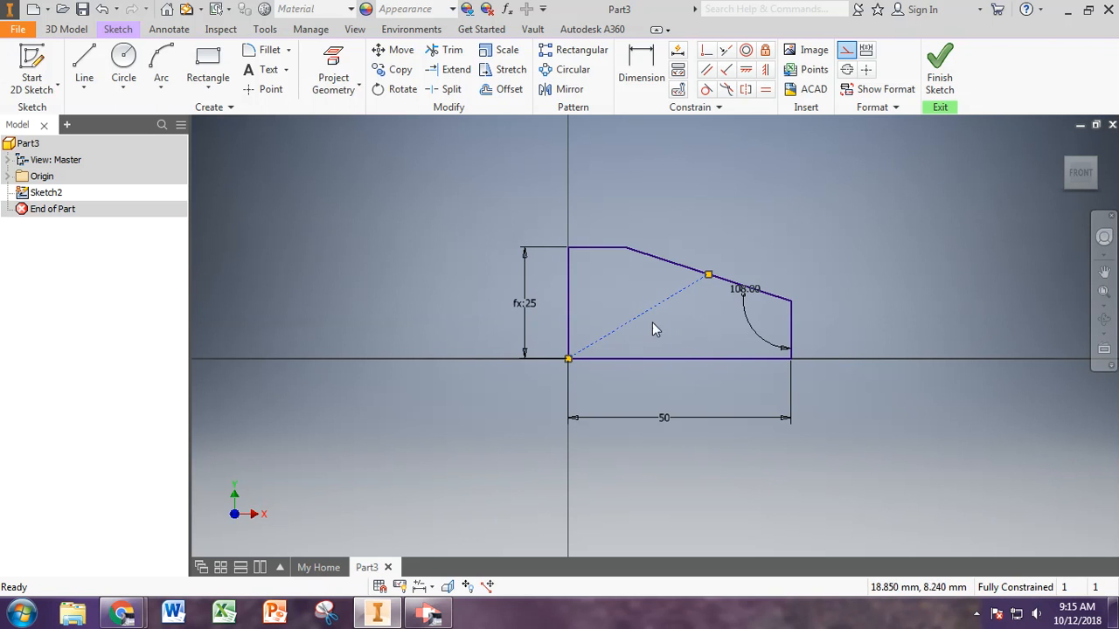
{"action": "key", "text": "Escape"}
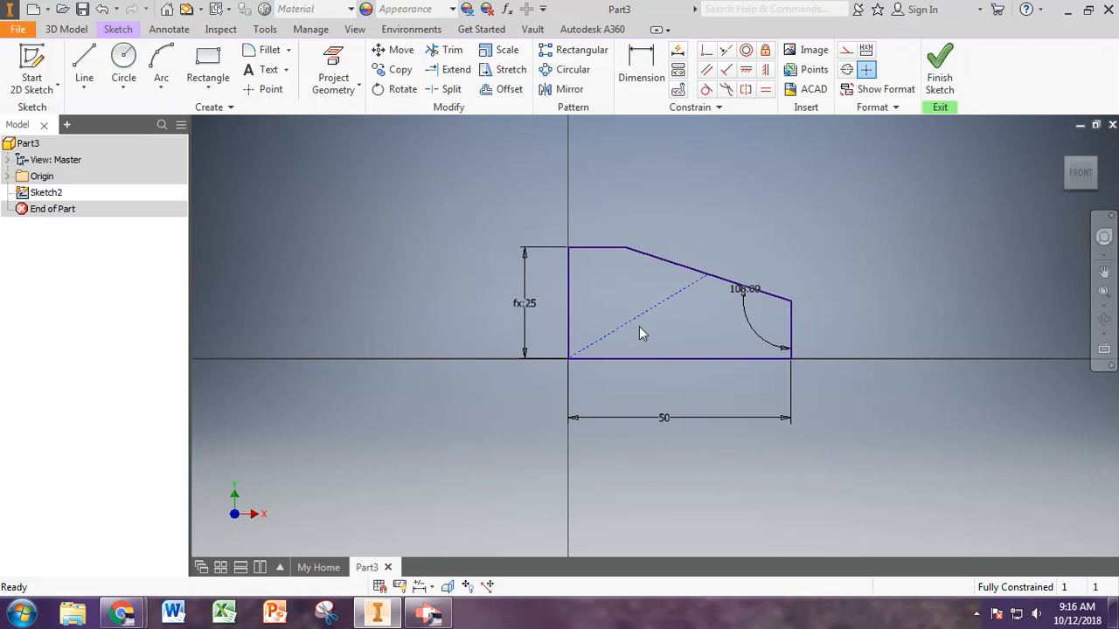
- Draw an inscribed six-sided polygon, about 12 mm across its corners, centred on the midpoint of the diagonal construction line
{"action": "left_click", "coordinate": [212, 91]}
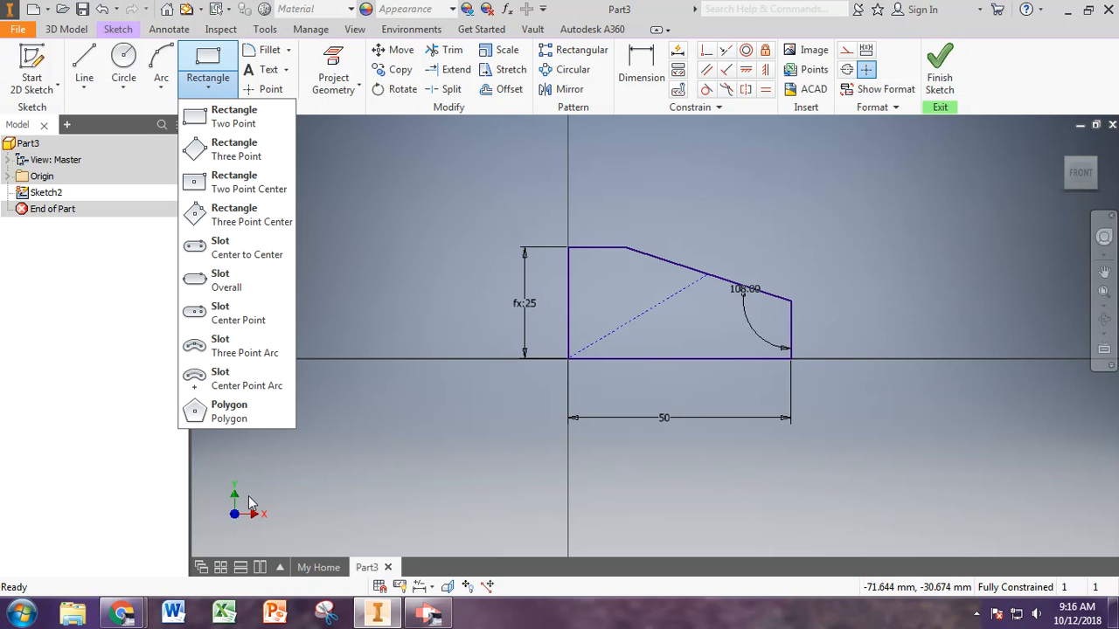
{"action": "left_click", "coordinate": [232, 410]}
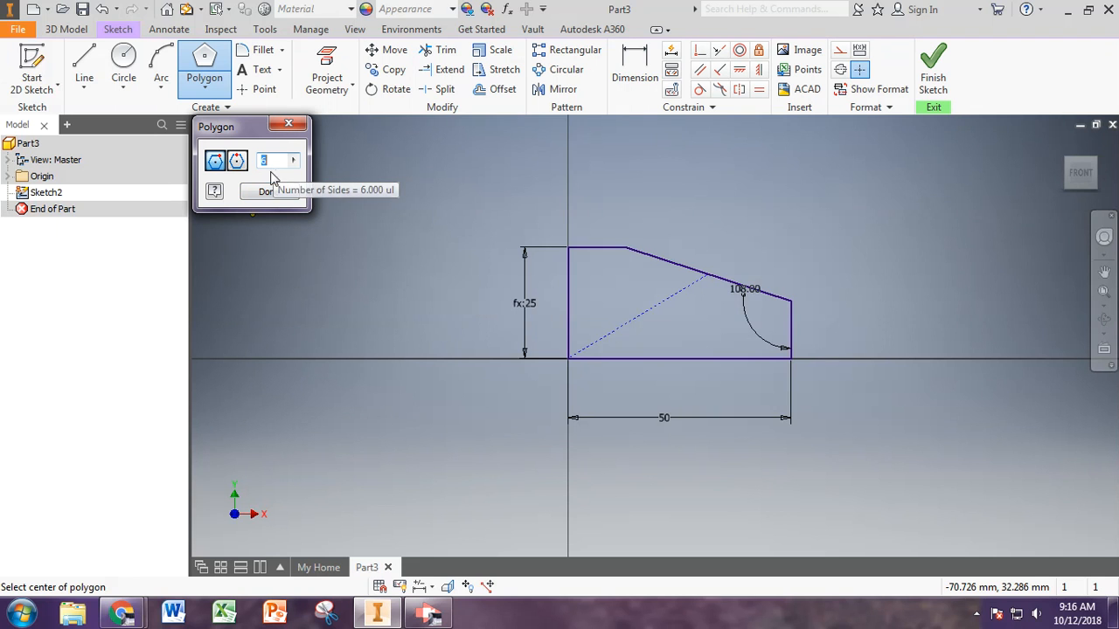
{"action": "type", "text": "6"}
{"action": "left_click", "coordinate": [639, 317]}
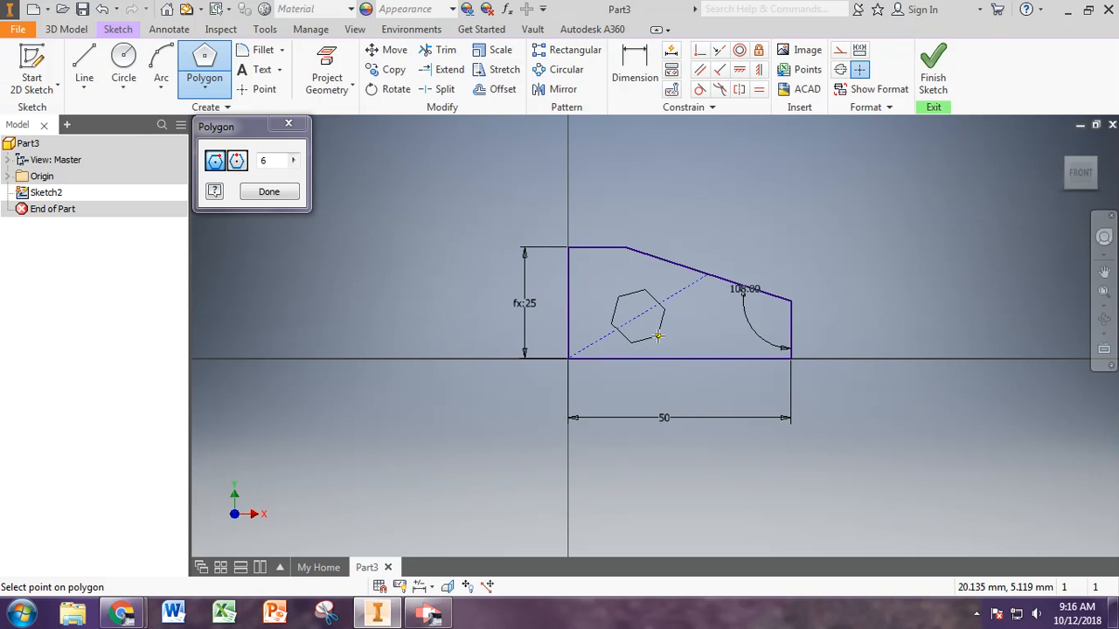
{"action": "left_click", "coordinate": [658, 337]}
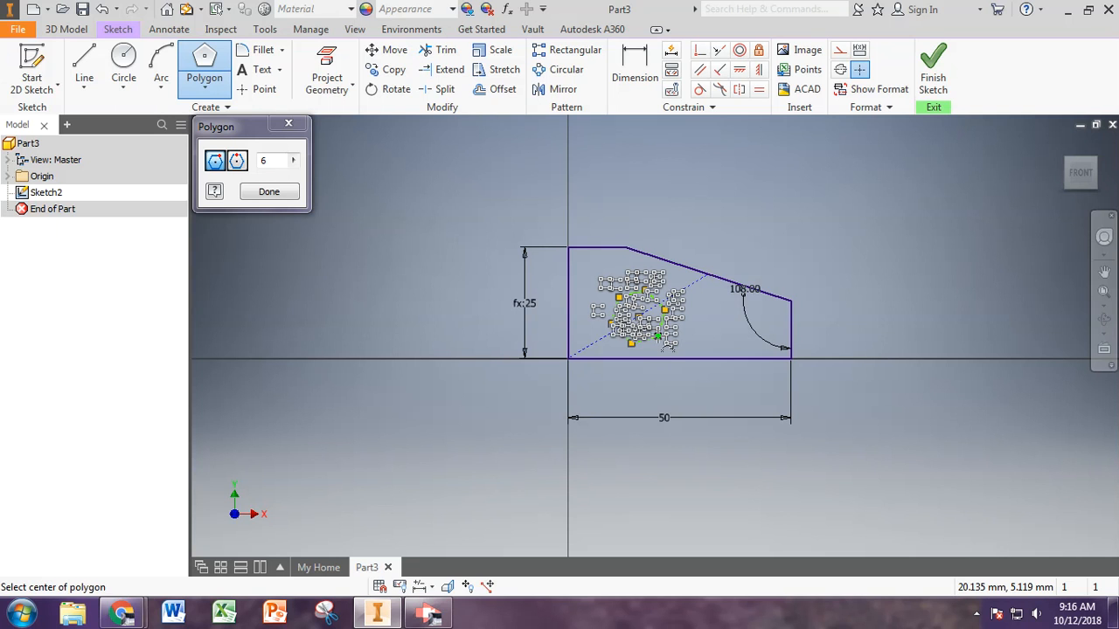
{"action": "left_click", "coordinate": [272, 191]}
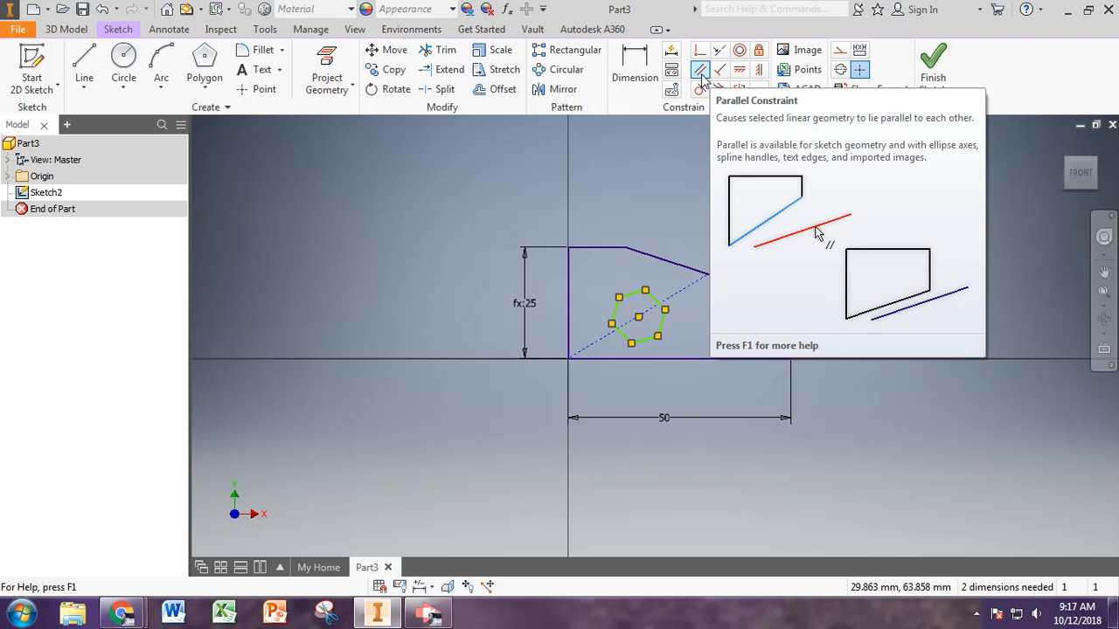
- Constrain the hexagon's upper side parallel to the profile's sloped edge, and pull one corner slightly to test its remaining freedom
{"action": "left_click", "coordinate": [700, 74]}
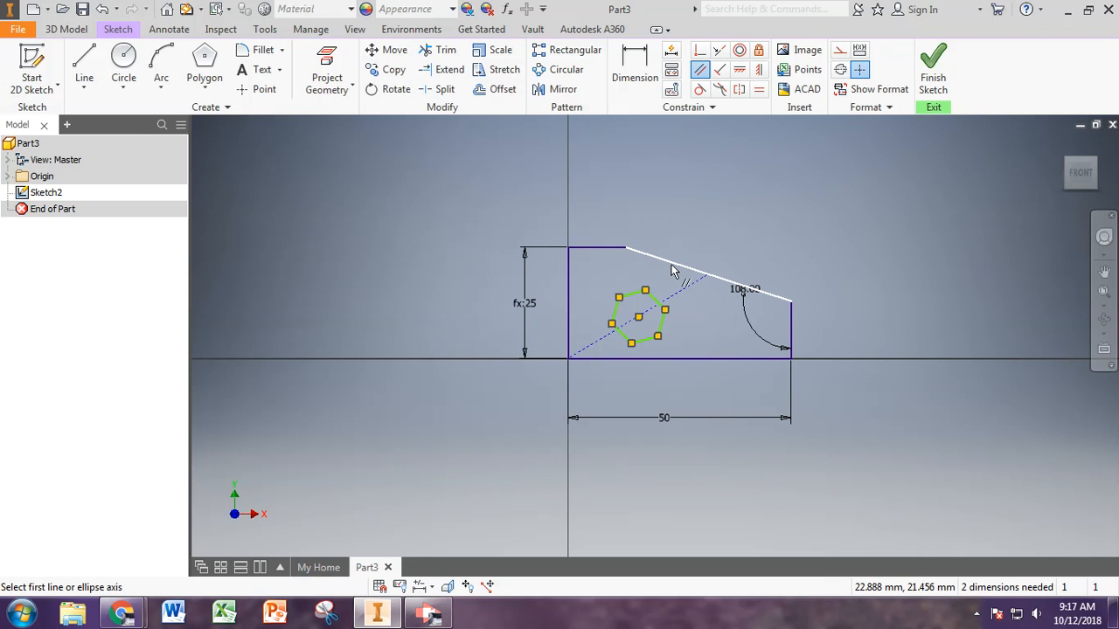
{"action": "left_click", "coordinate": [673, 268]}
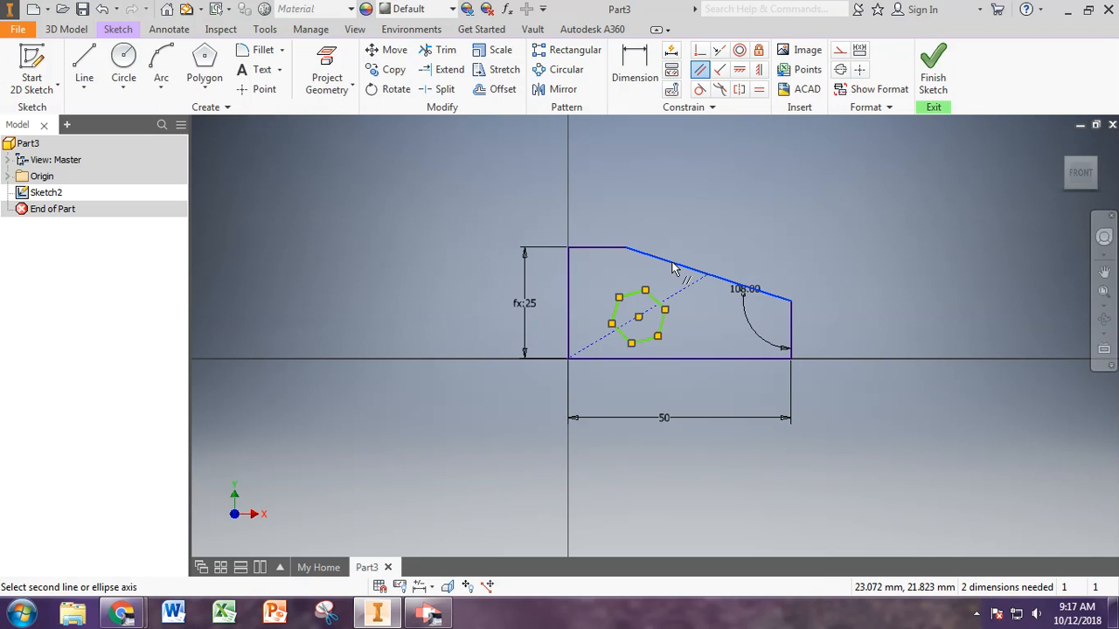
{"action": "left_click", "coordinate": [654, 300]}
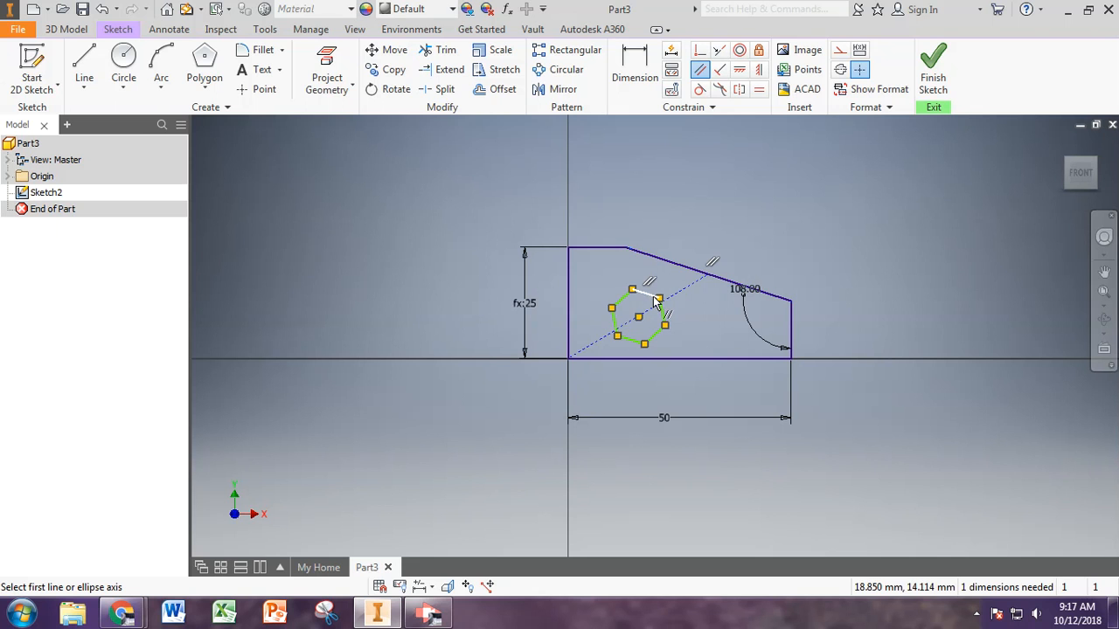
{"action": "right_click", "coordinate": [657, 209]}
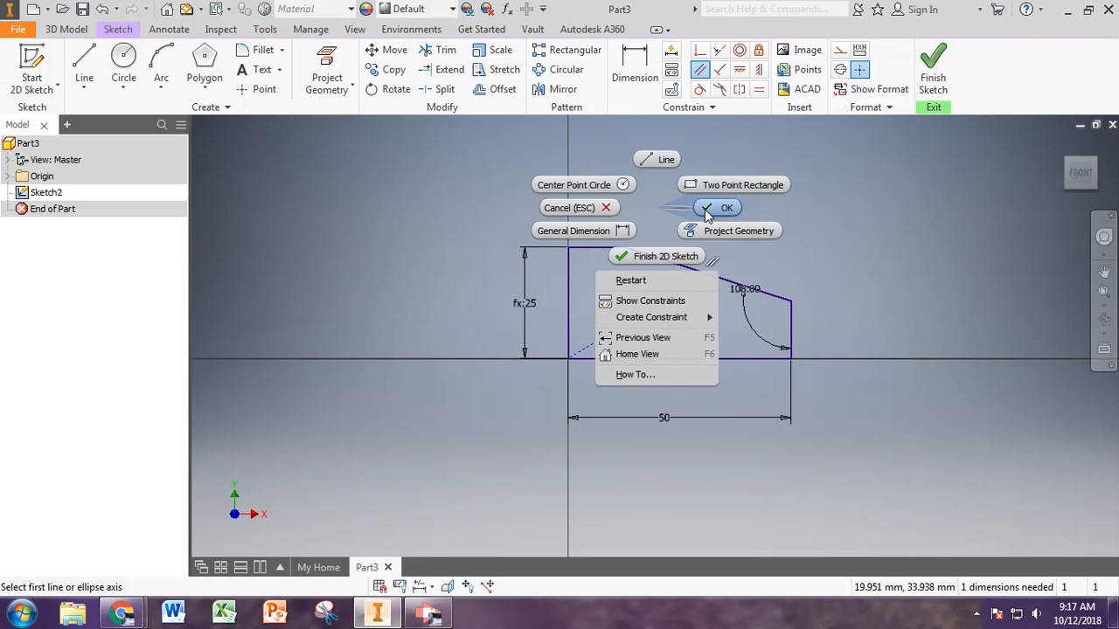
{"action": "left_click", "coordinate": [708, 209]}
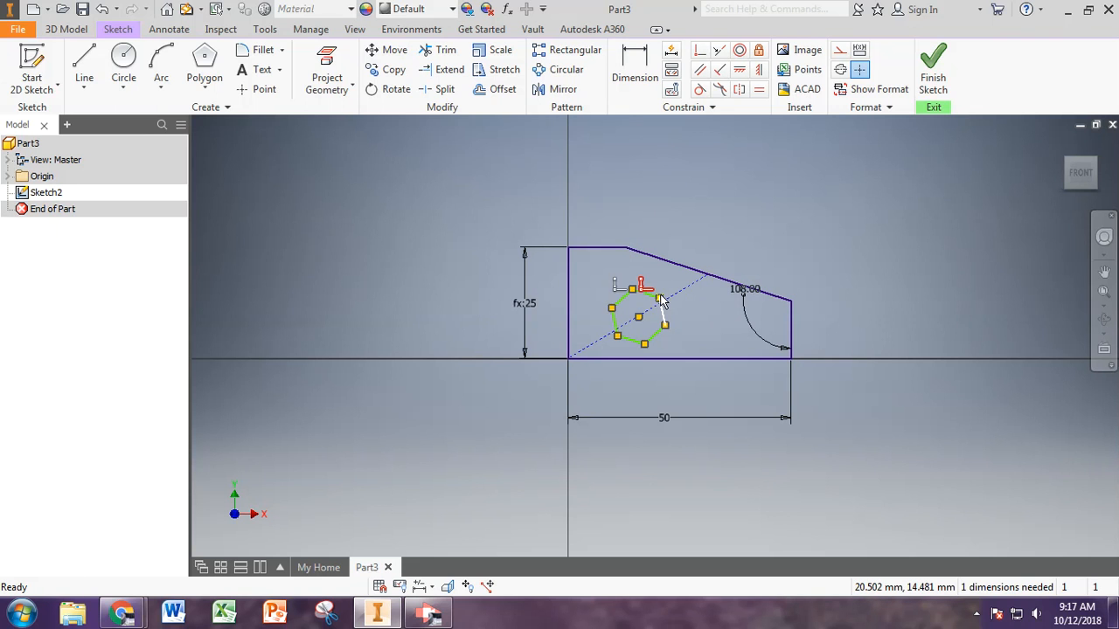
{"action": "left_click_drag", "start_coordinate": [659, 296], "coordinate": [663, 325]}
{"action": "left_click", "coordinate": [664, 322]}
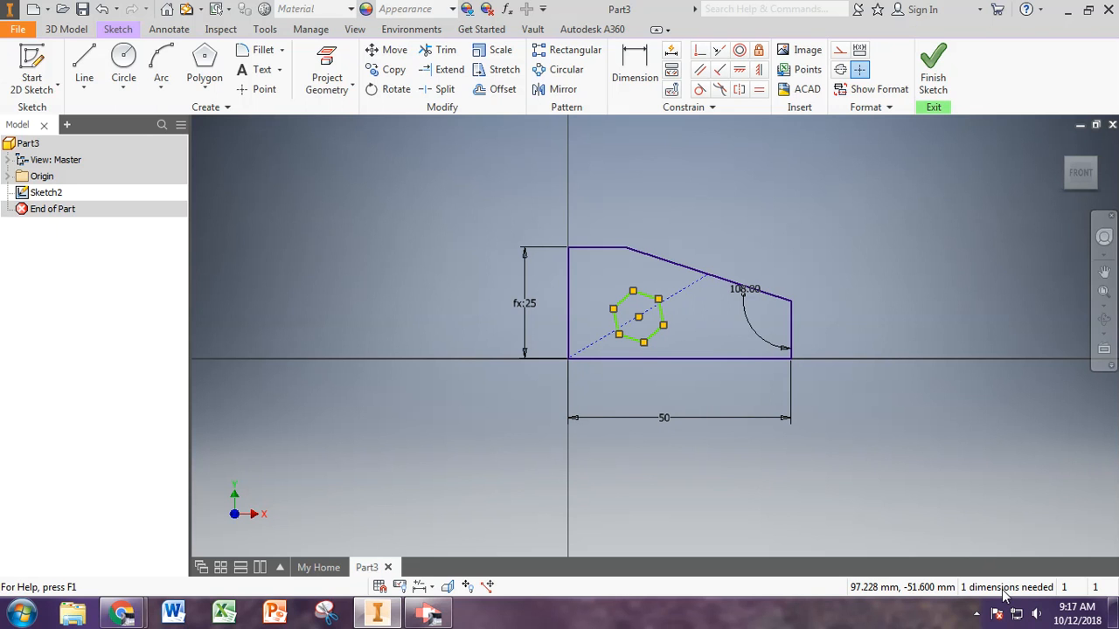
- Add an aligned dimension between two opposite corners of the hexagon, set it to .375in, and reopen it to check the value
{"action": "left_click", "coordinate": [645, 79]}
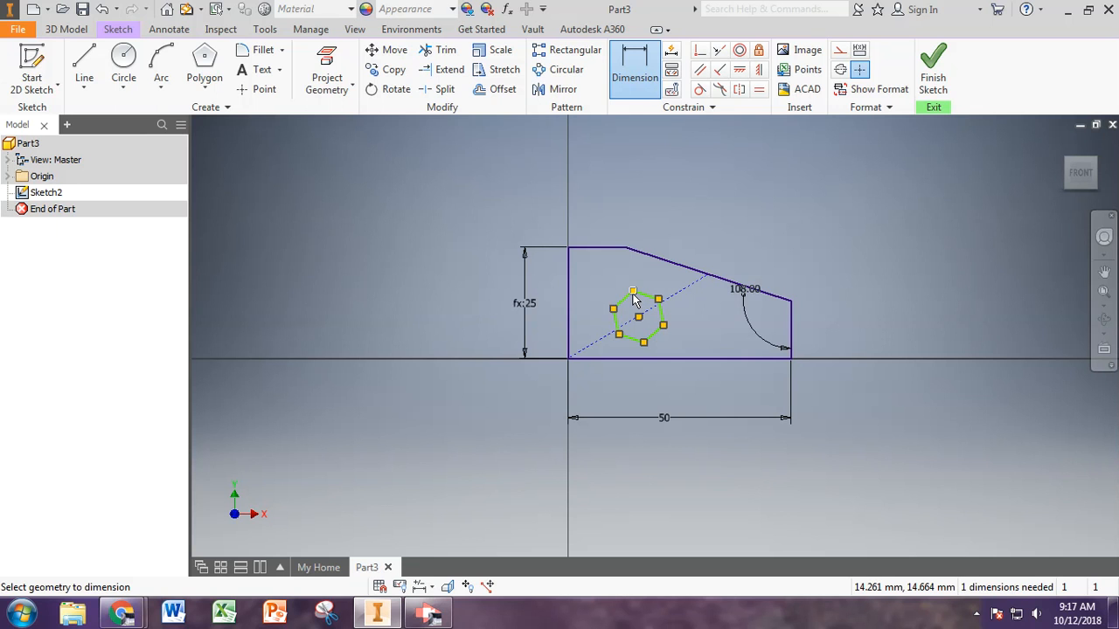
{"action": "left_click", "coordinate": [634, 294]}
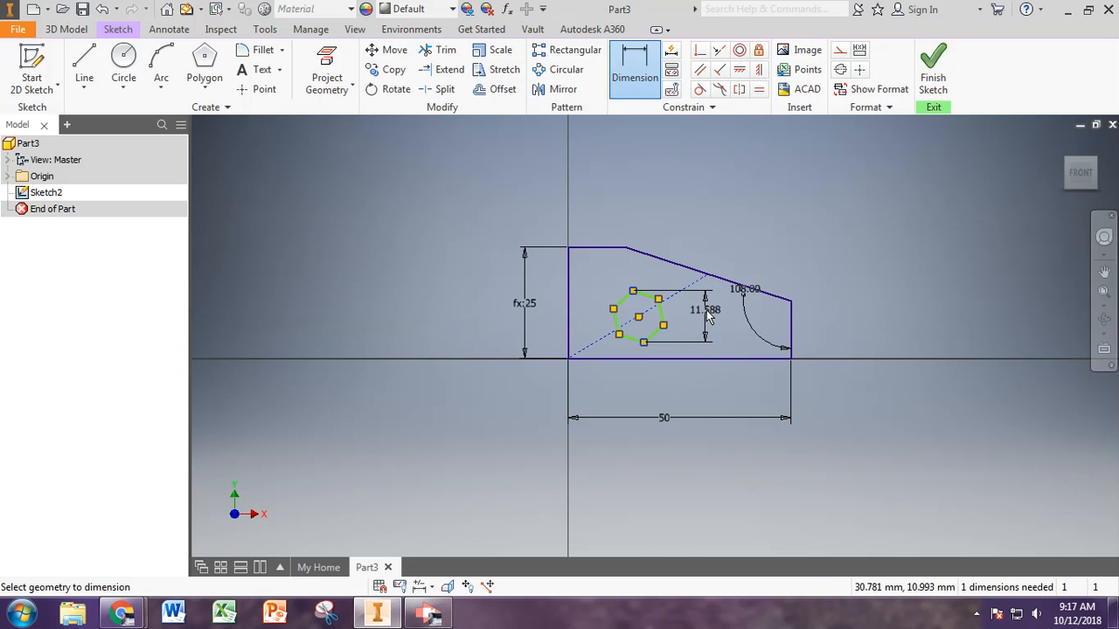
{"action": "right_click", "coordinate": [706, 314]}
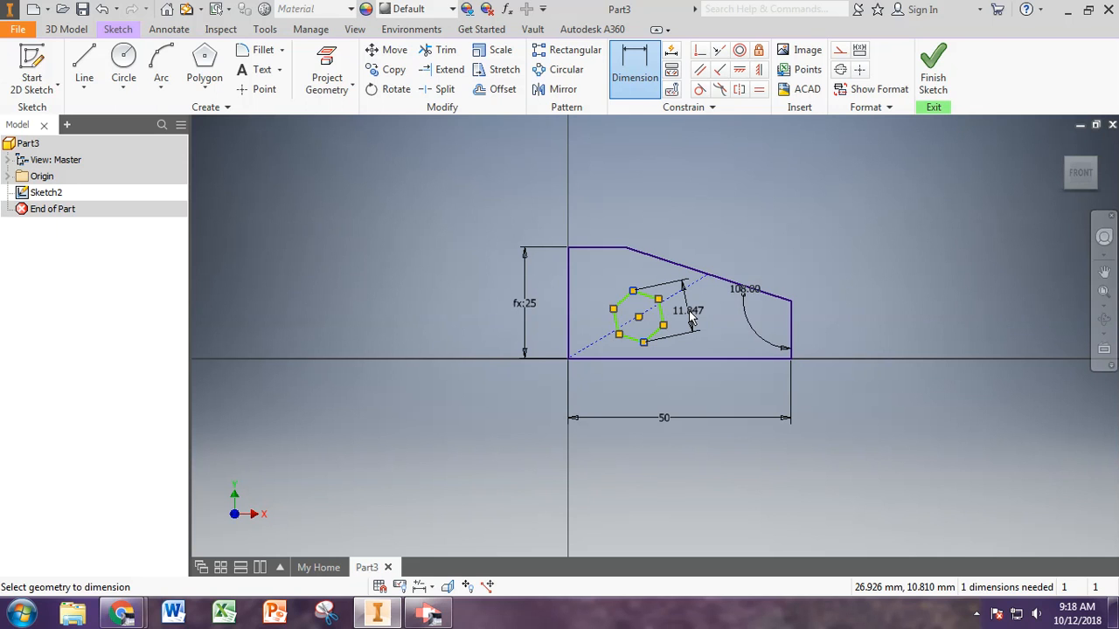
{"action": "left_click", "coordinate": [691, 320]}
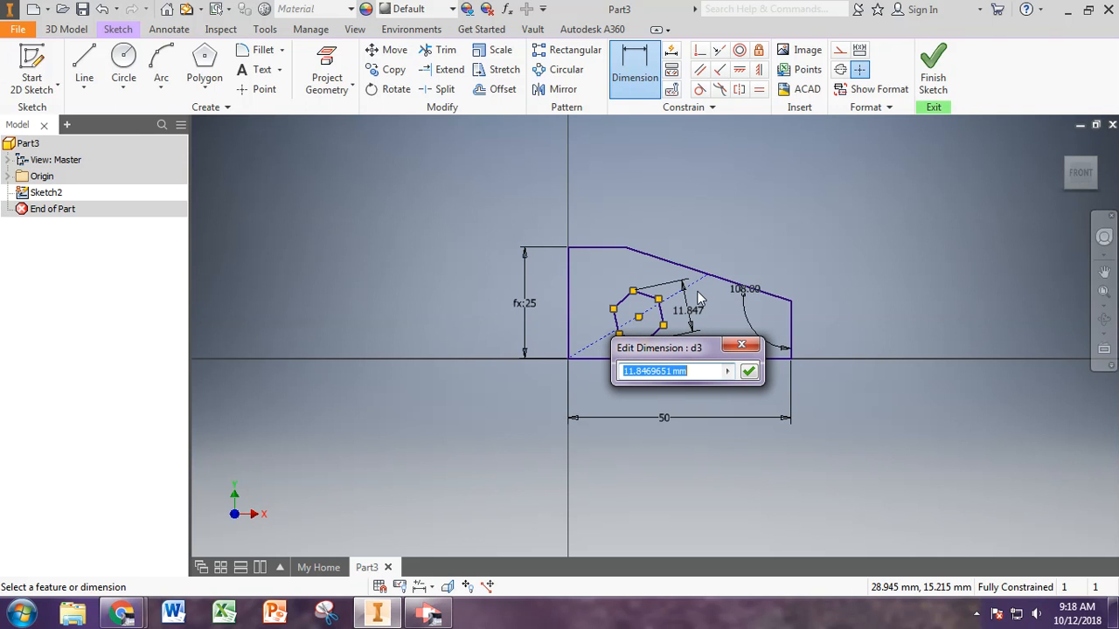
{"action": "type", "text": ".37"}
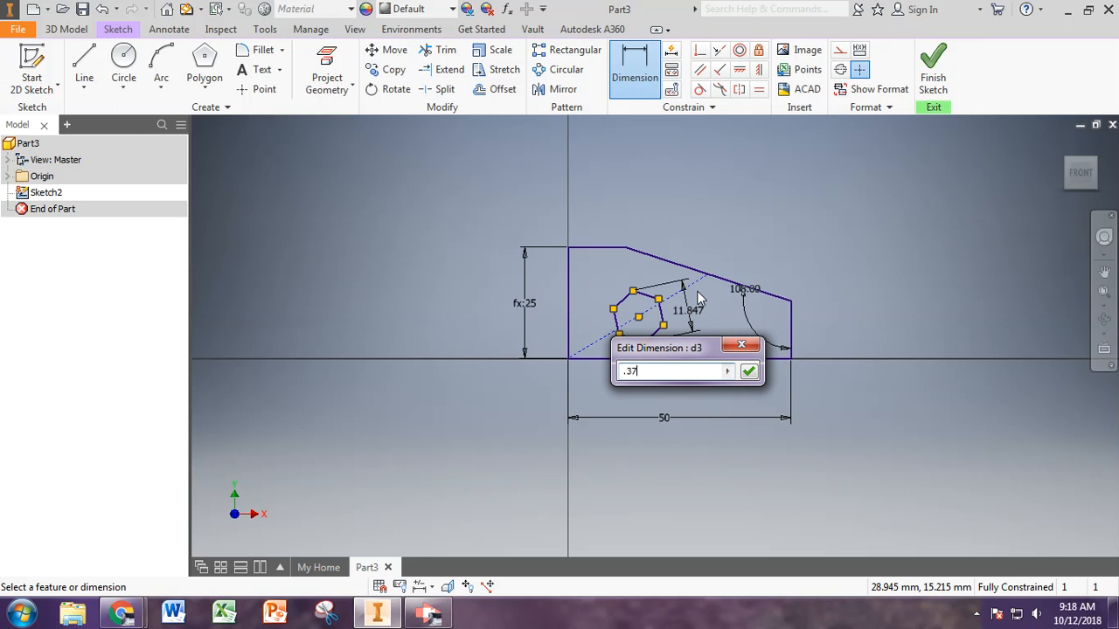
{"action": "type", "text": "5in"}
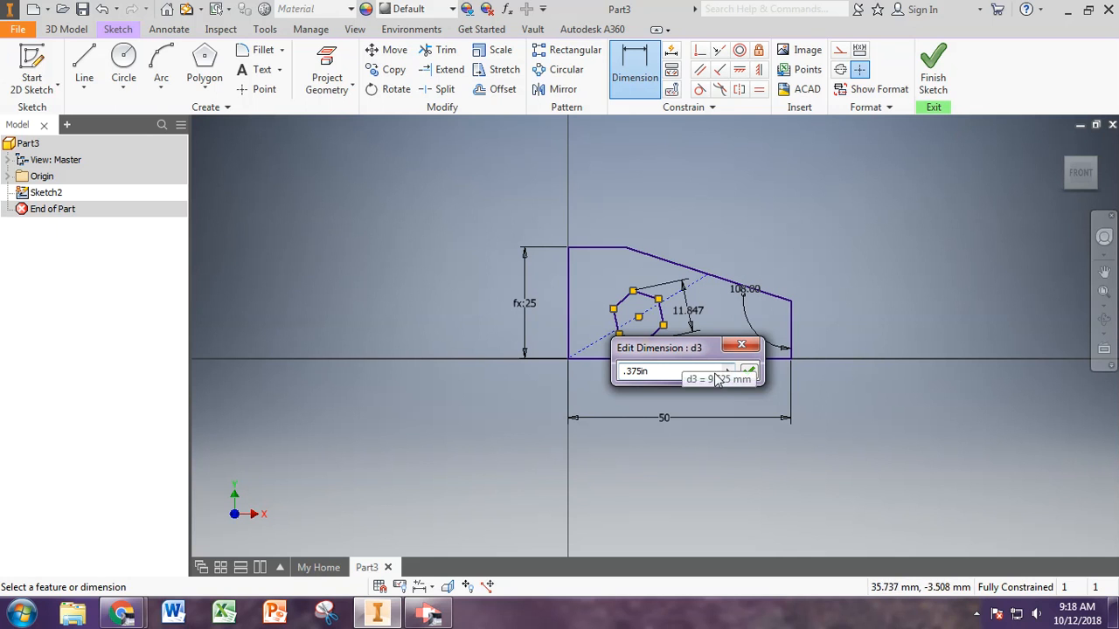
{"action": "left_click", "coordinate": [750, 372]}
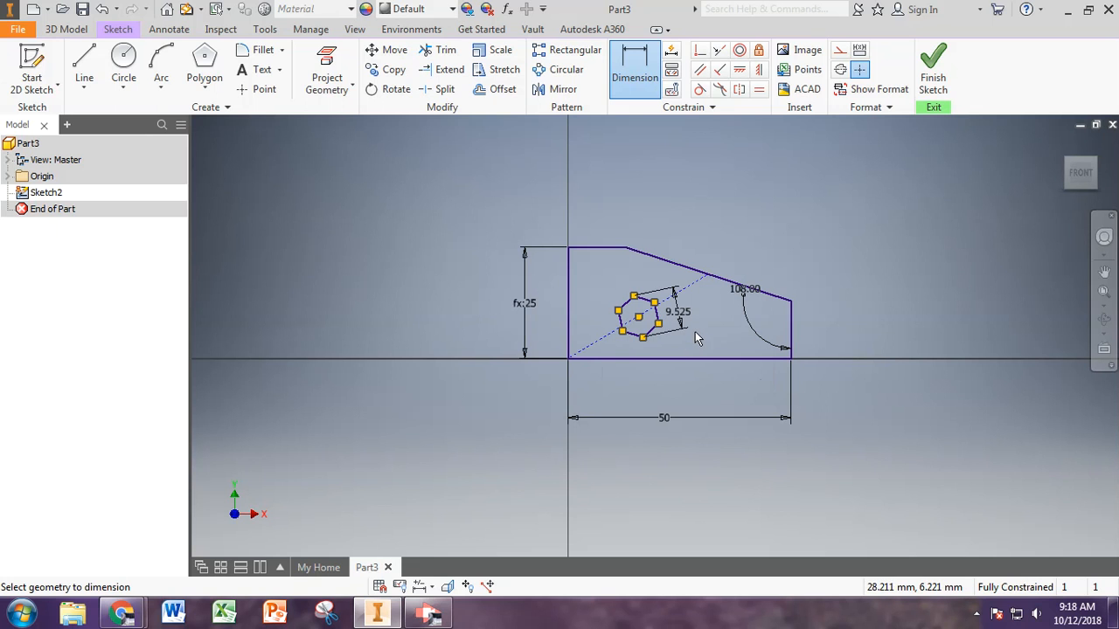
{"action": "key", "text": "Escape"}
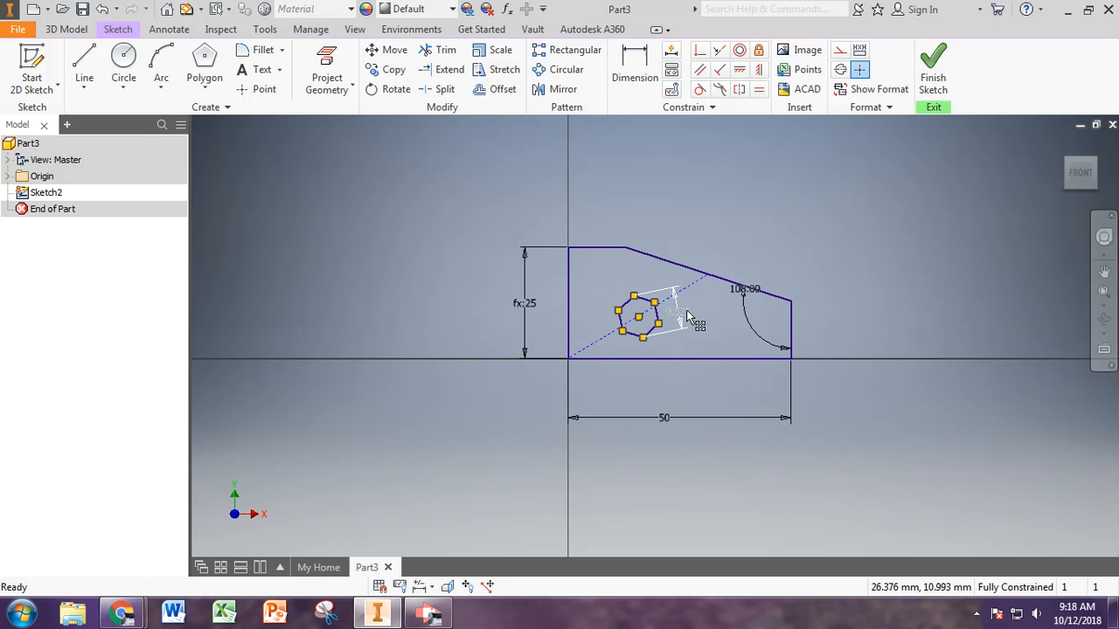
{"action": "double_click", "coordinate": [688, 316]}
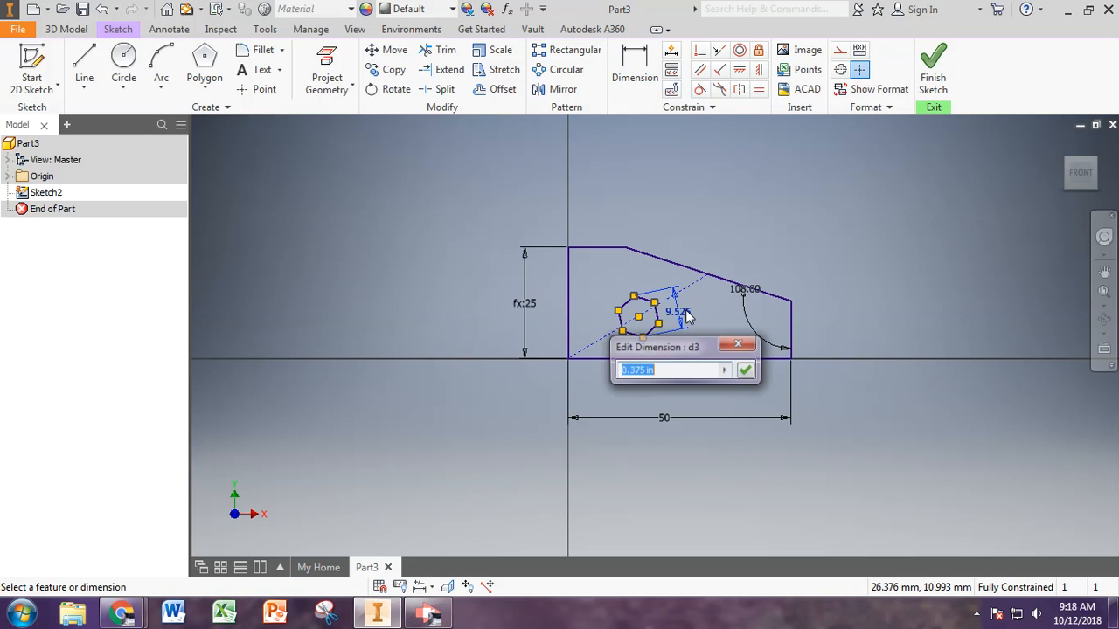
{"action": "left_click", "coordinate": [746, 372]}
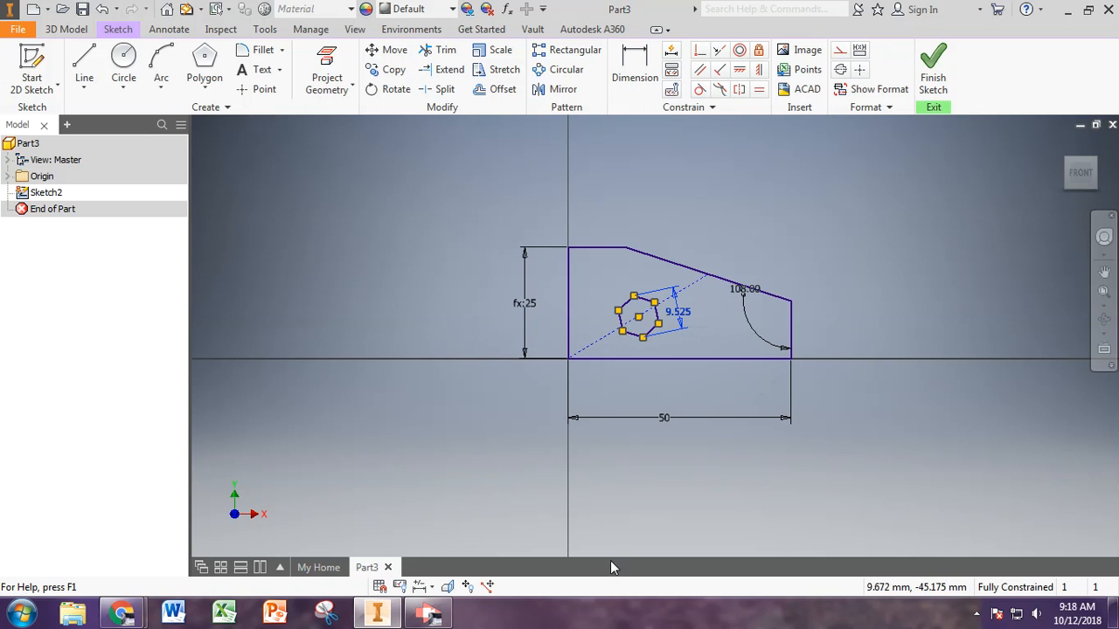
{"action": "left_click", "coordinate": [427, 613]}
{"action": "left_click", "coordinate": [883, 572]}
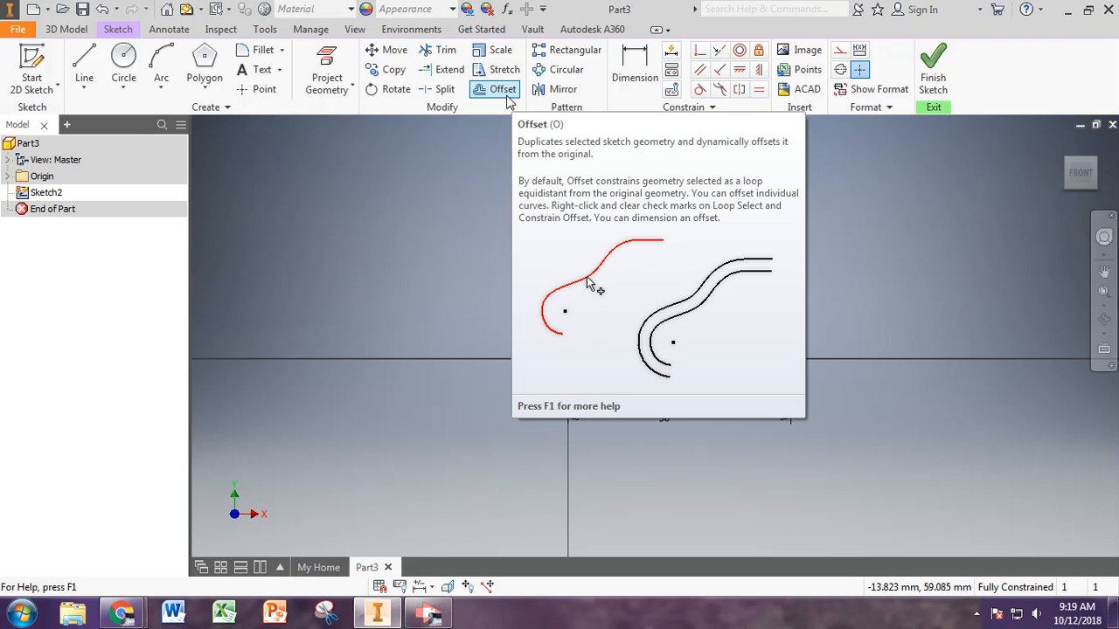
- Offset the hexagon outward to create a slightly larger concentric hexagon around it
{"action": "left_click", "coordinate": [508, 97]}
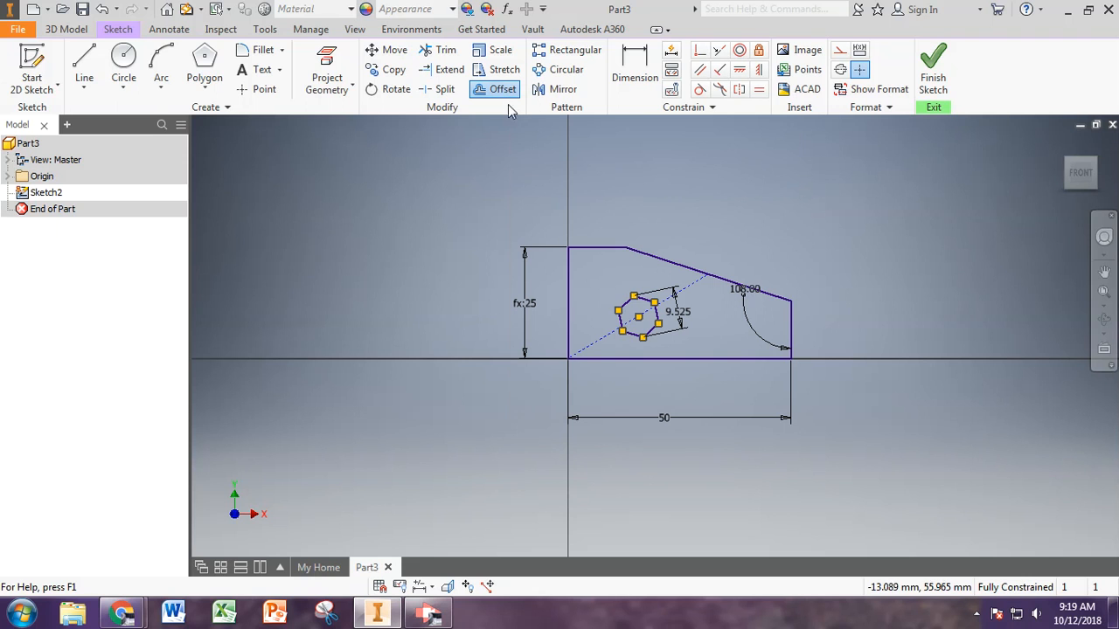
{"action": "left_click", "coordinate": [626, 306]}
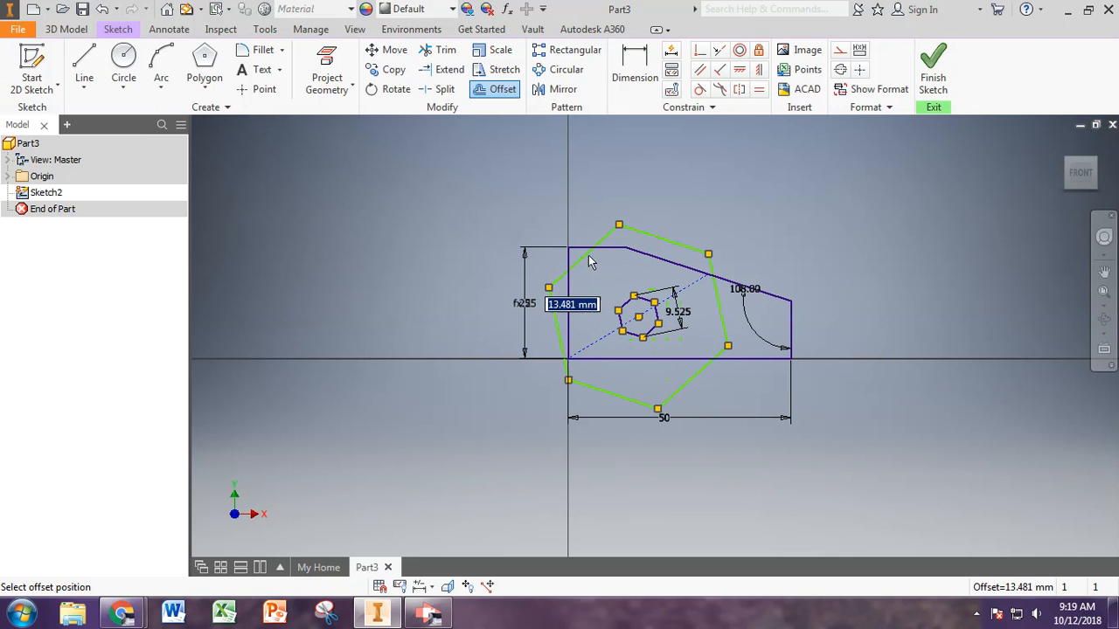
{"action": "left_click", "coordinate": [617, 303]}
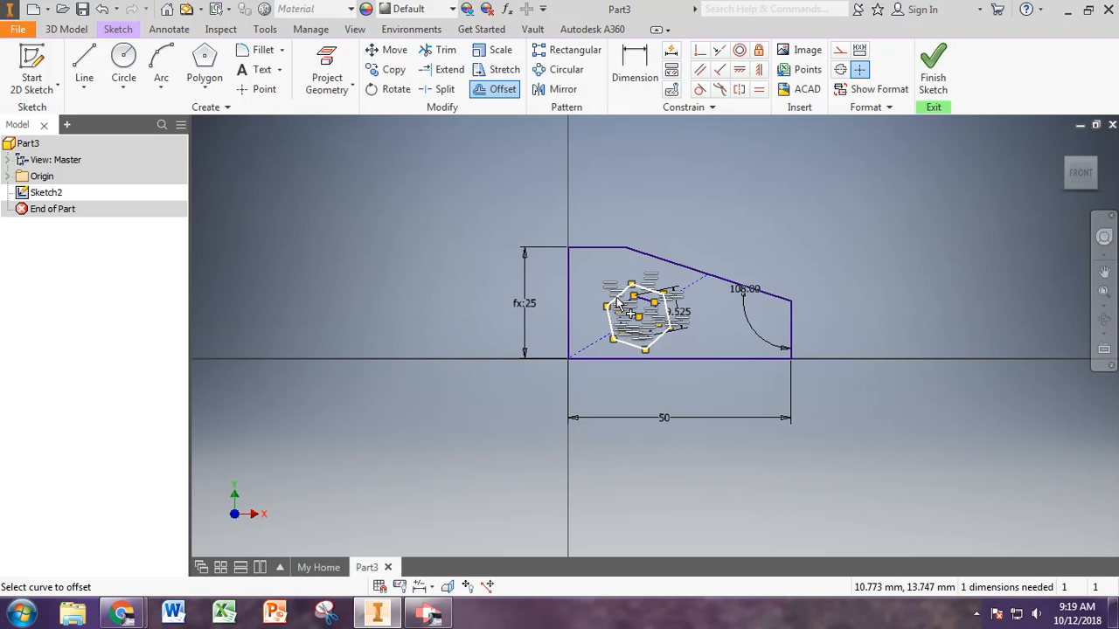
- Dimension the gap between the lower sides of the inner and outer hexagons and set it to 1/16in
{"action": "key", "text": "Escape"}
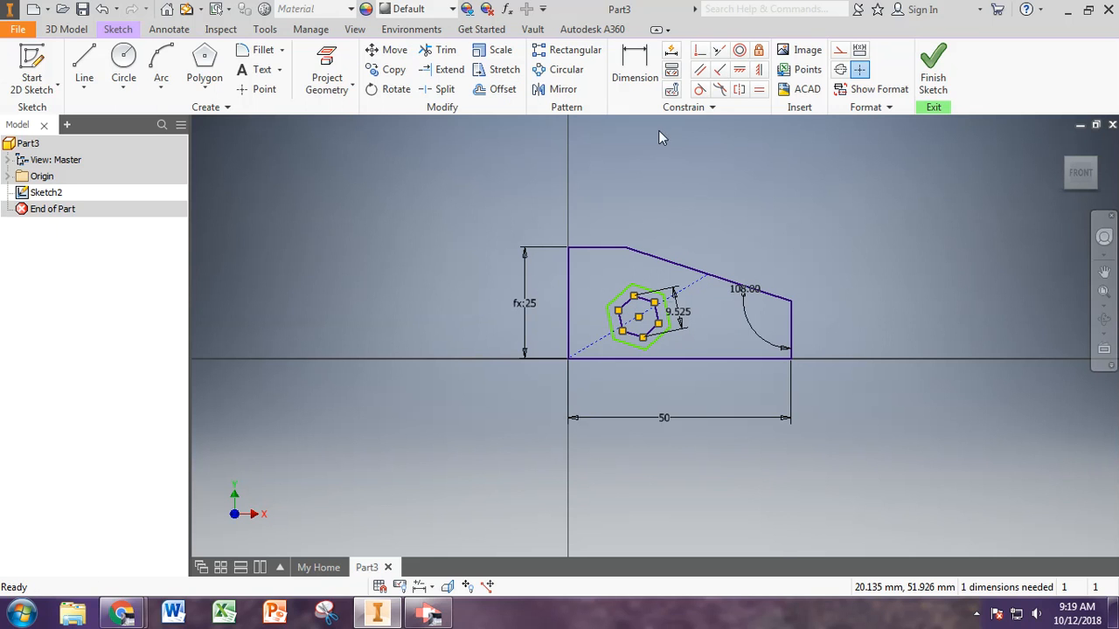
{"action": "left_click", "coordinate": [634, 66]}
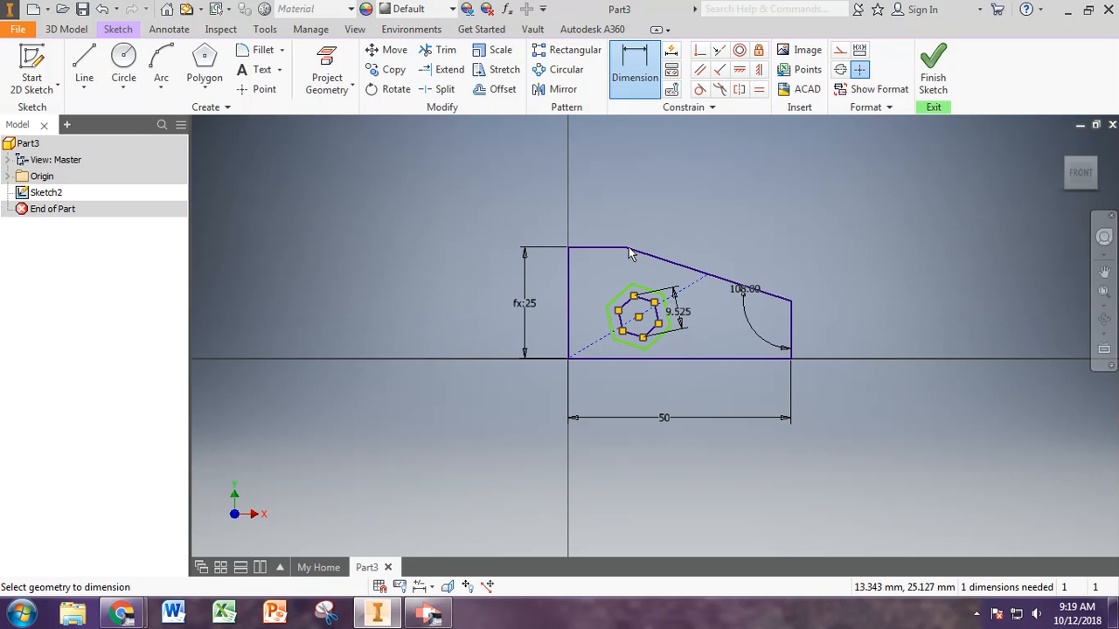
{"action": "left_click", "coordinate": [630, 345]}
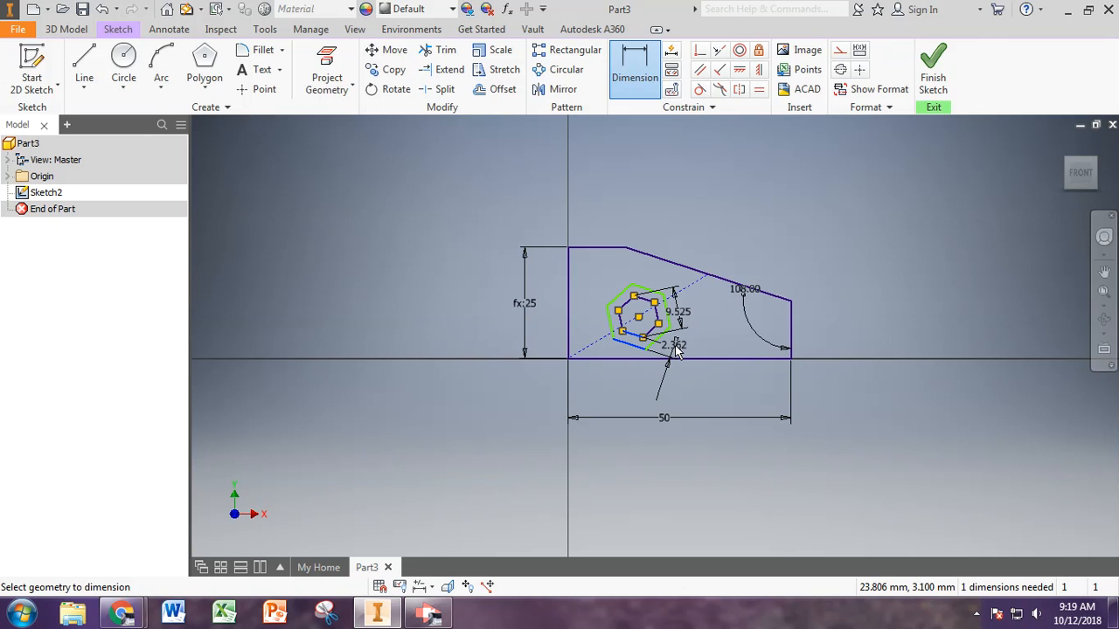
{"action": "left_click", "coordinate": [703, 401]}
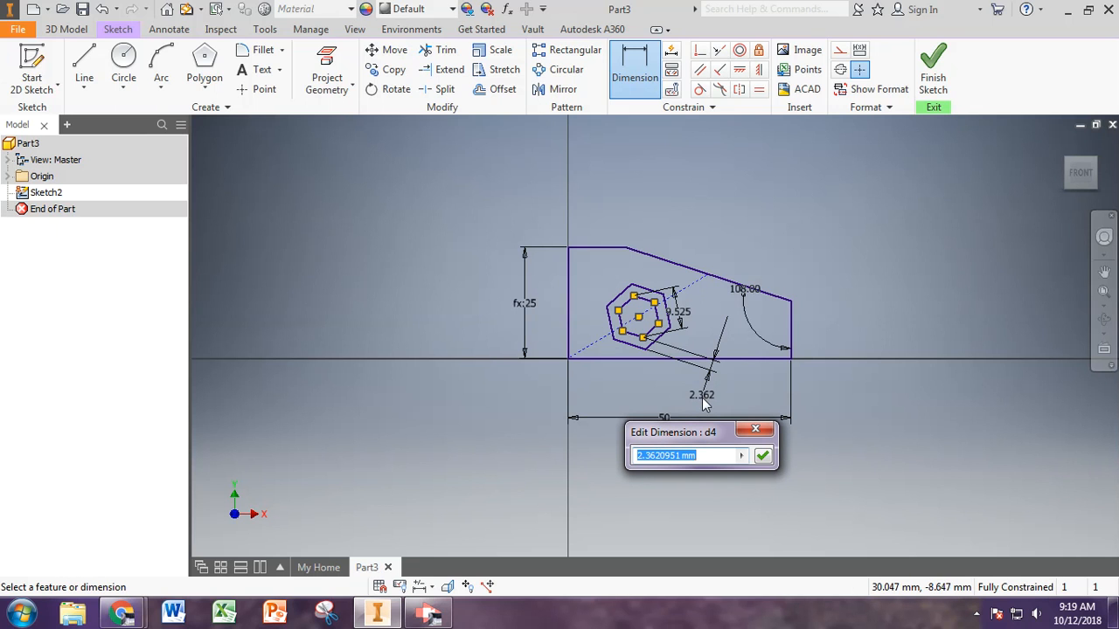
{"action": "type", "text": "1/16in"}
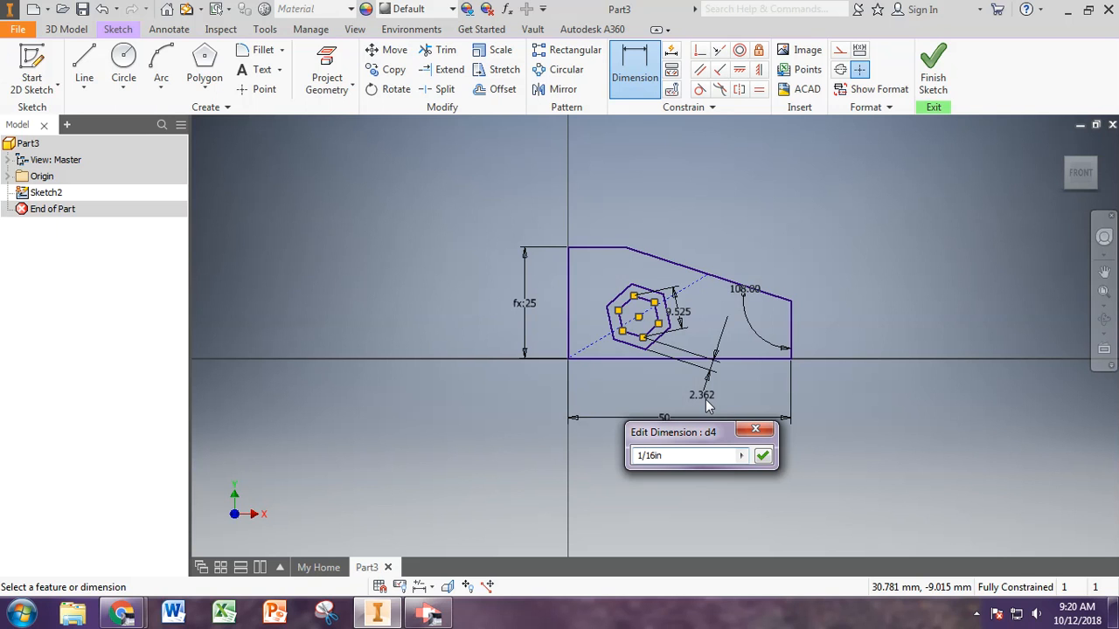
{"action": "key", "text": "Return"}
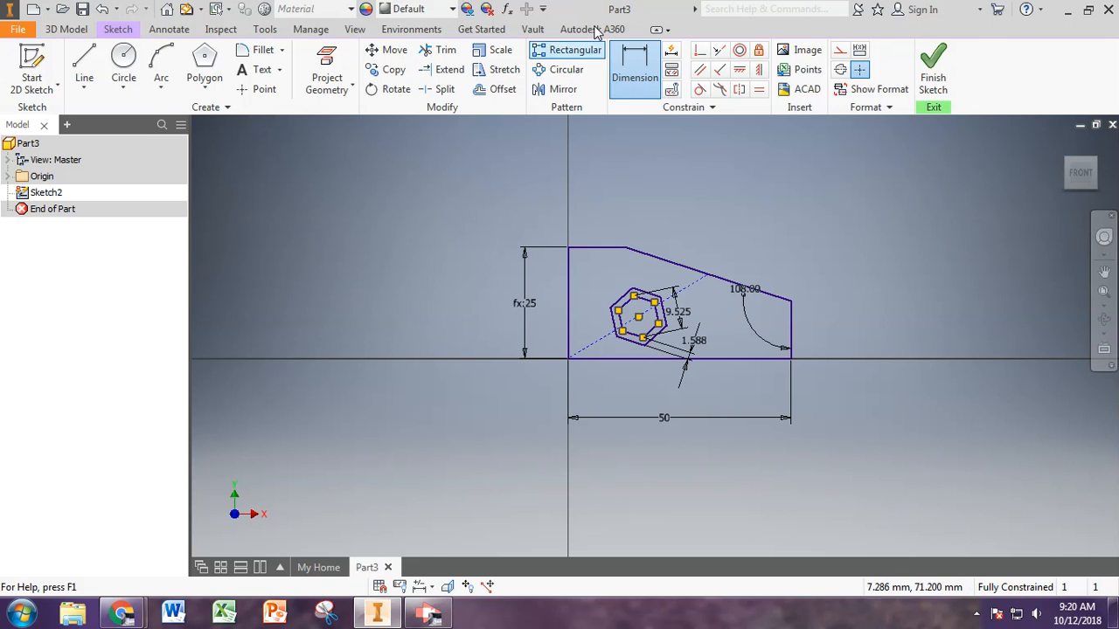
{"action": "left_click", "coordinate": [626, 94]}
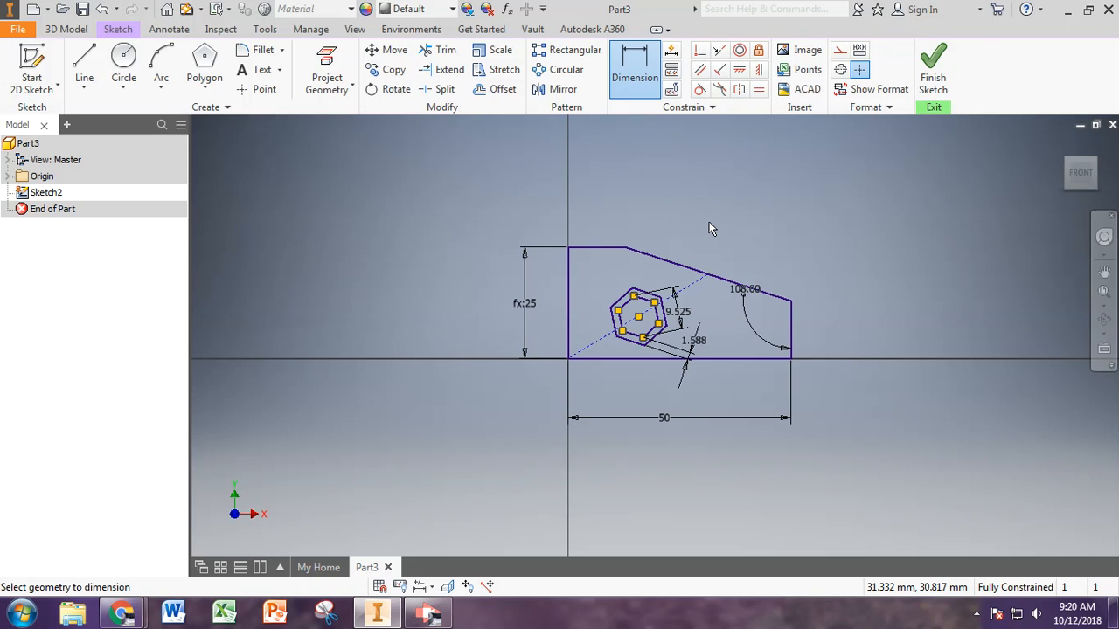
{"action": "key", "text": "Escape"}
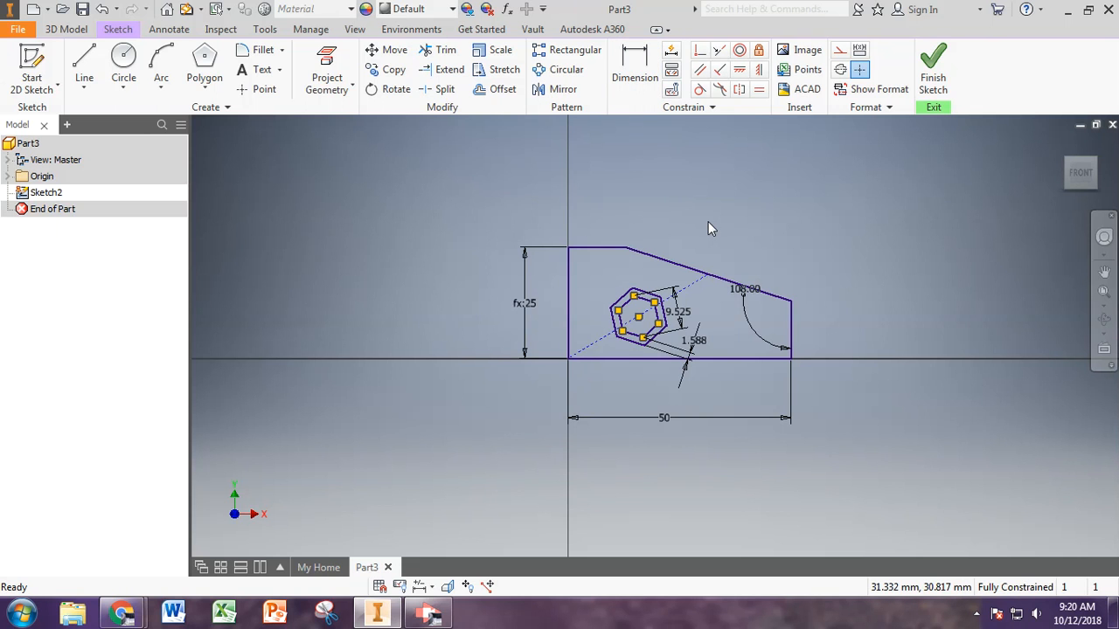
- Draw a three-point rectangle, about 1.588 mm deep, from the inner hexagon's lower side out to the outer hexagon's lower side
{"action": "scroll", "coordinate": [633, 365], "scroll_direction": "down", "scroll_amount": 5}
{"action": "scroll", "coordinate": [633, 363], "scroll_direction": "up", "scroll_amount": 8}
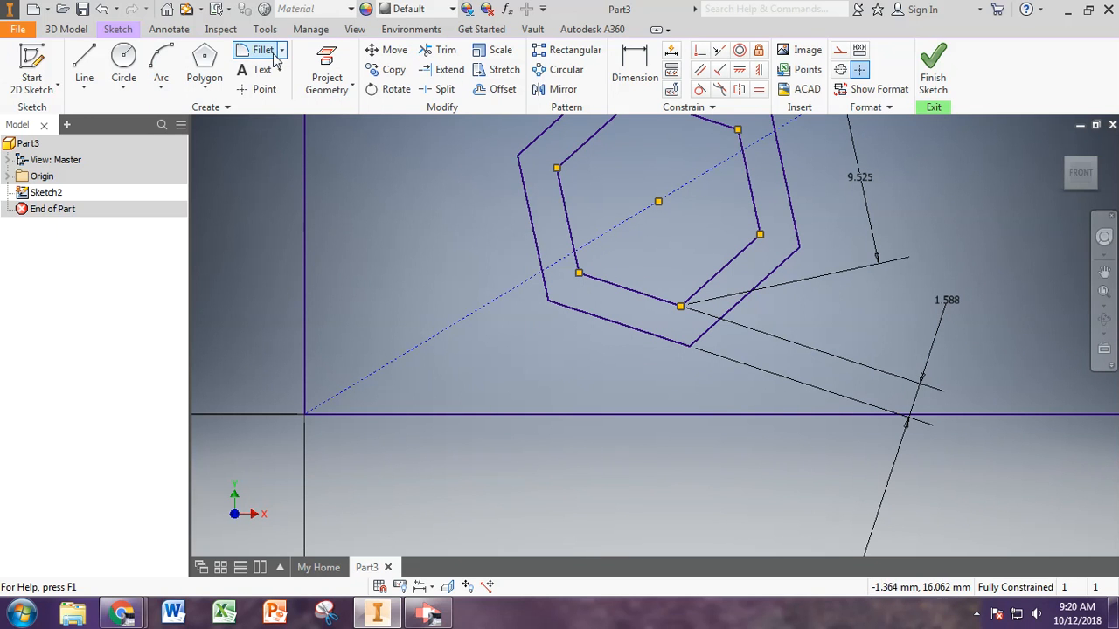
{"action": "left_click", "coordinate": [207, 92]}
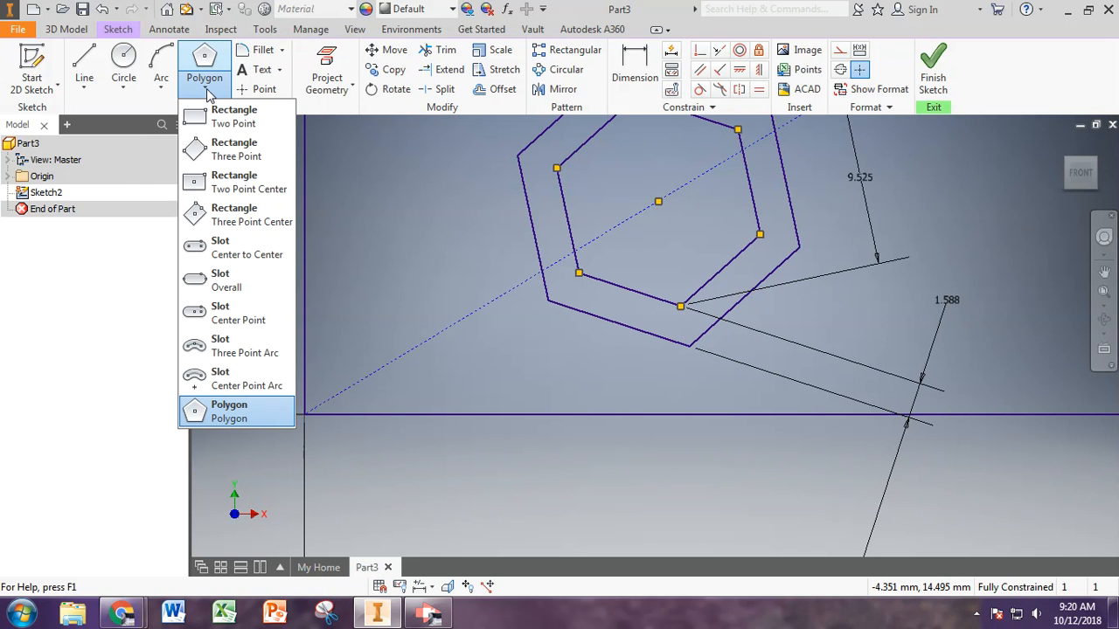
{"action": "left_click", "coordinate": [211, 150]}
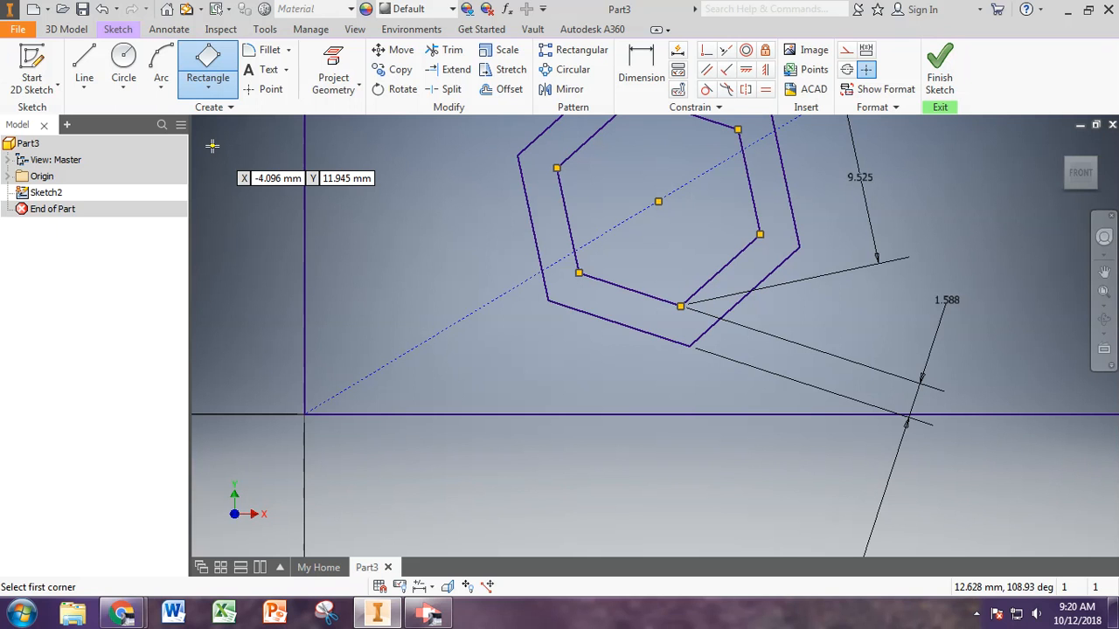
{"action": "left_click", "coordinate": [577, 273]}
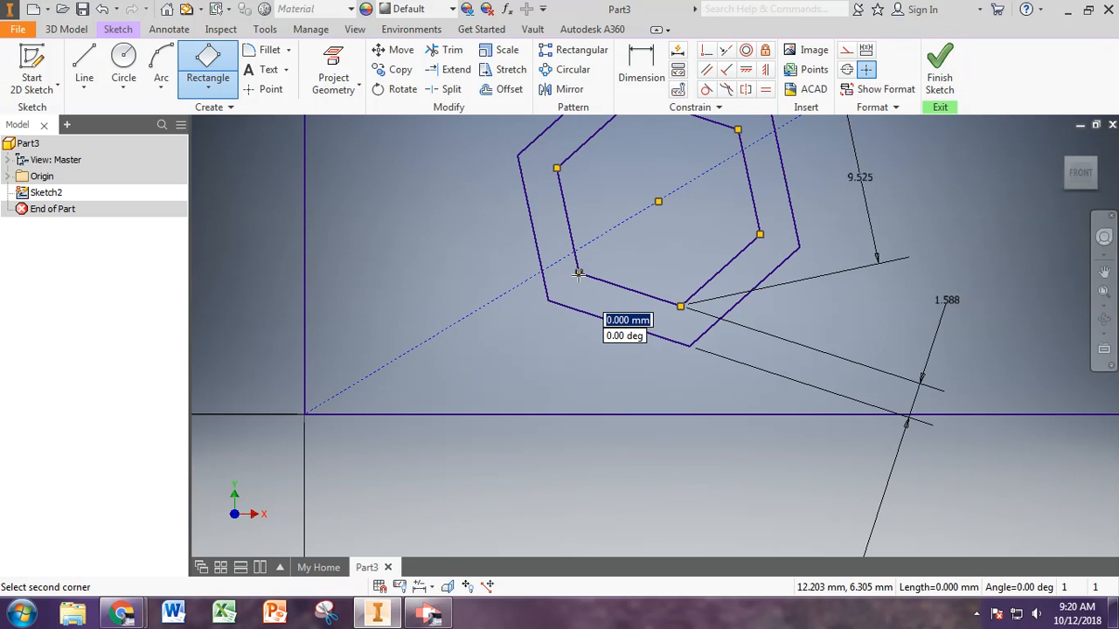
{"action": "left_click", "coordinate": [680, 306]}
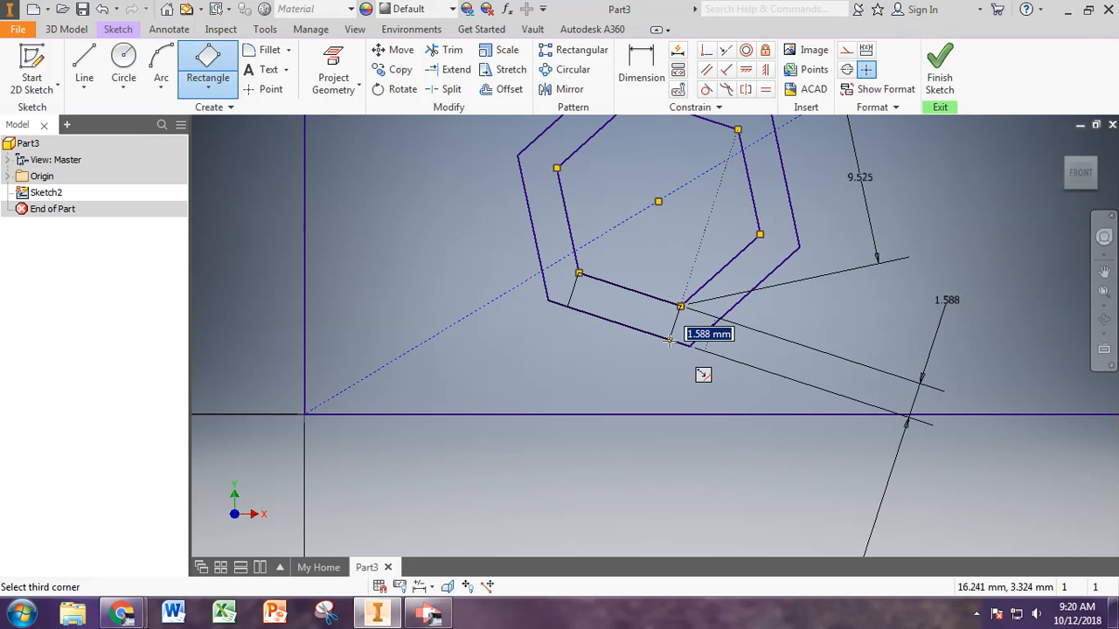
{"action": "left_click", "coordinate": [618, 323]}
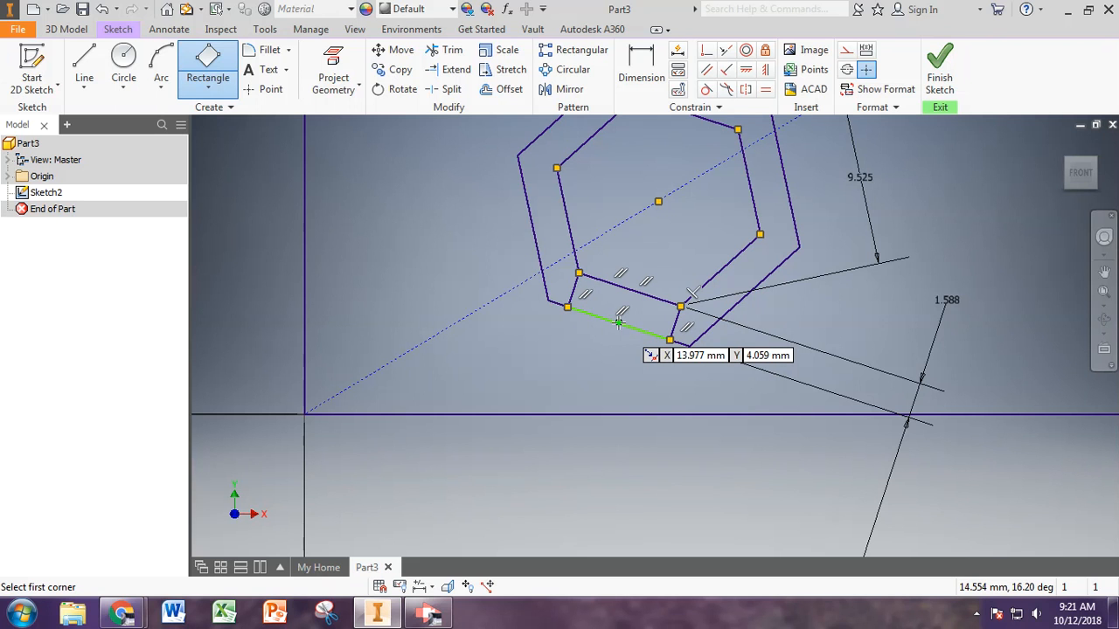
{"action": "right_click", "coordinate": [597, 357]}
{"action": "left_click", "coordinate": [639, 354]}
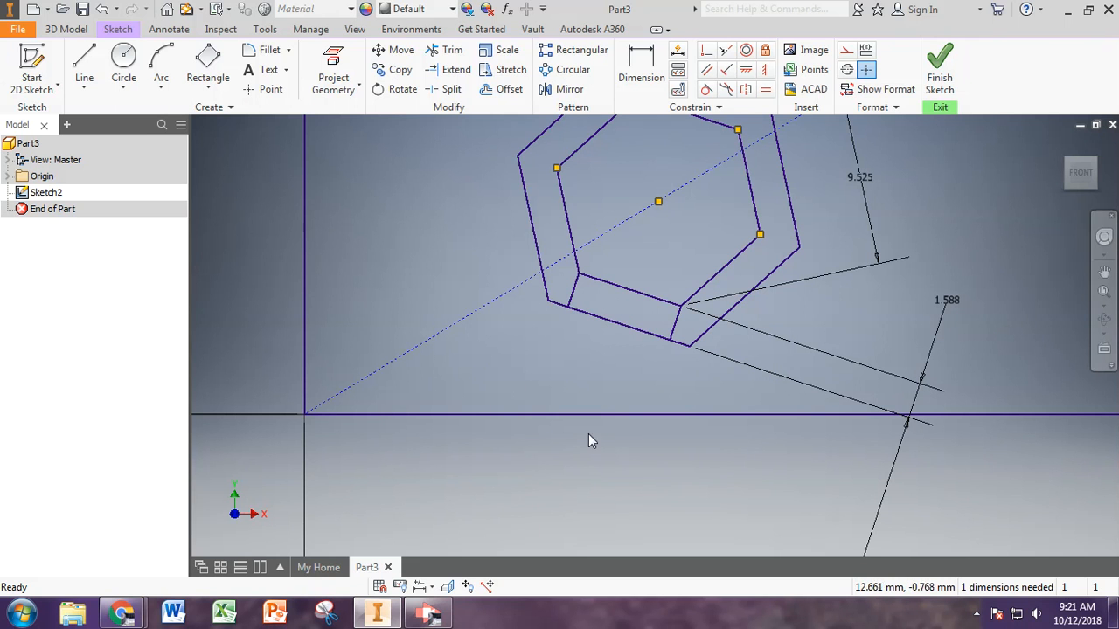
- Show the sketch's degrees of freedom and pull the rectangle's outer side away below the outer hexagon
{"action": "scroll", "coordinate": [516, 447], "scroll_direction": "down", "scroll_amount": 3}
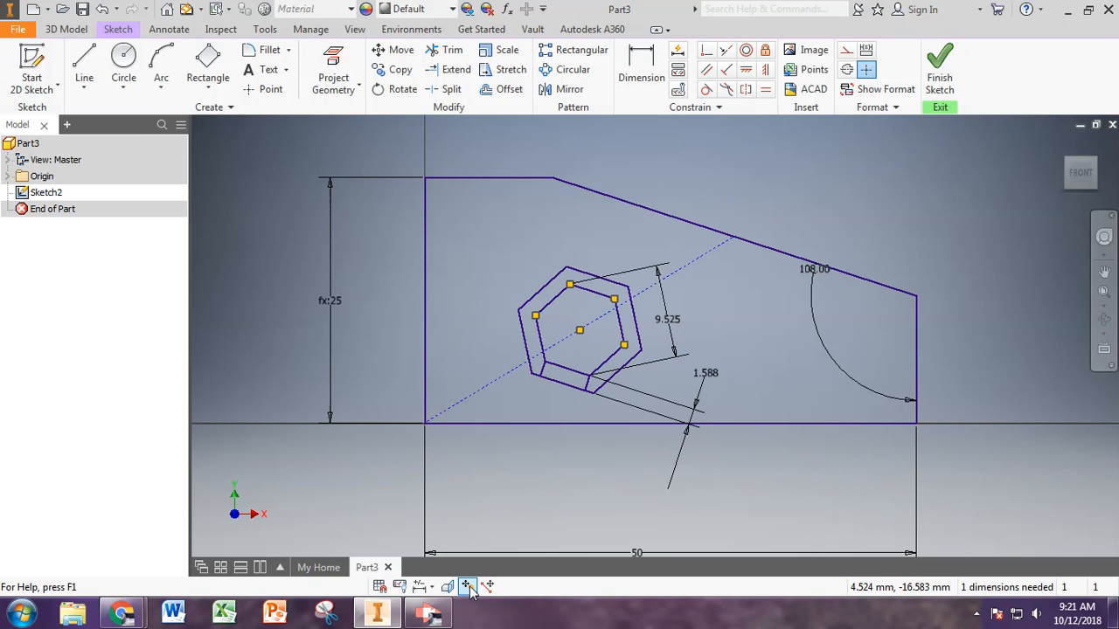
{"action": "scroll", "coordinate": [533, 444], "scroll_direction": "up", "scroll_amount": 3}
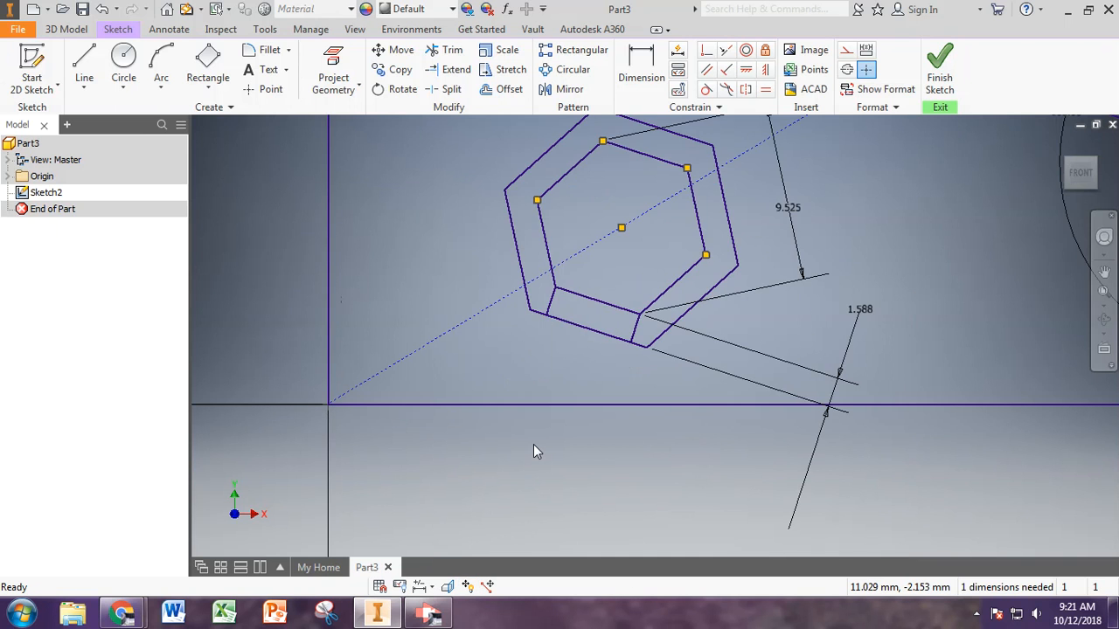
{"action": "scroll", "coordinate": [533, 444], "scroll_direction": "down", "scroll_amount": 5}
{"action": "middle_click_drag", "start_coordinate": [549, 472], "coordinate": [566, 445]}
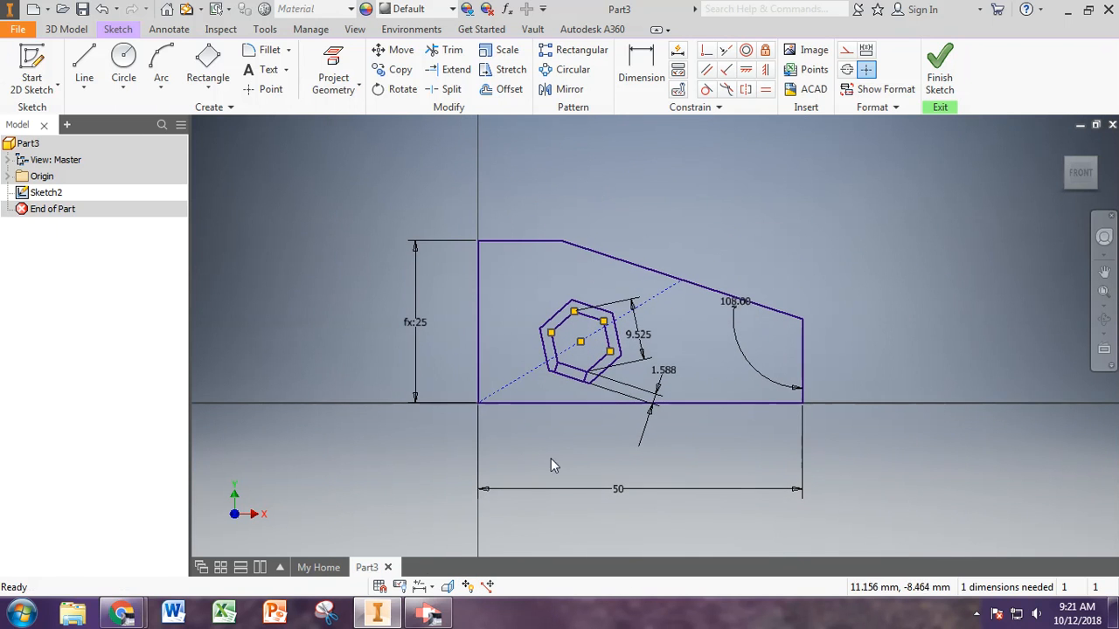
{"action": "left_click", "coordinate": [468, 586]}
{"action": "scroll", "coordinate": [544, 407], "scroll_direction": "down", "scroll_amount": 2}
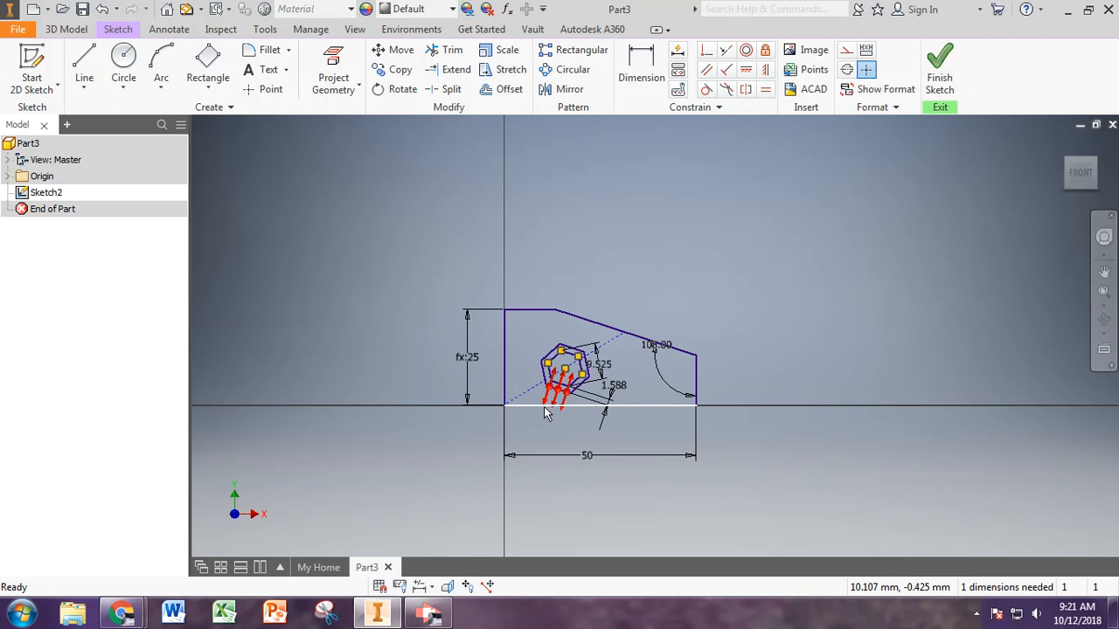
{"action": "scroll", "coordinate": [547, 402], "scroll_direction": "up", "scroll_amount": 8}
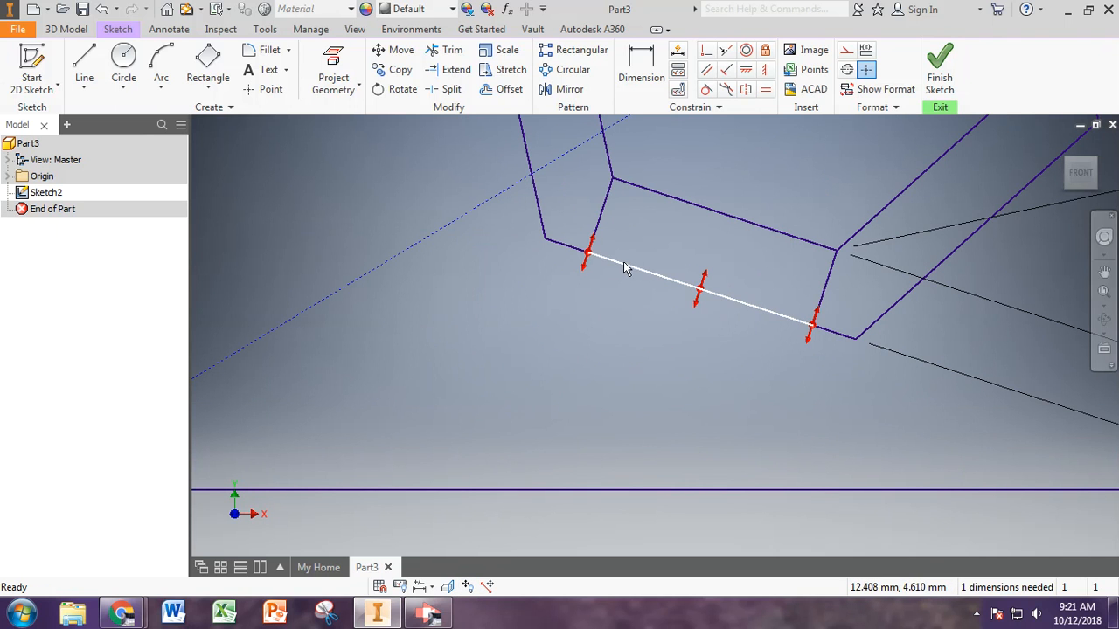
{"action": "left_click_drag", "start_coordinate": [624, 263], "coordinate": [611, 320]}
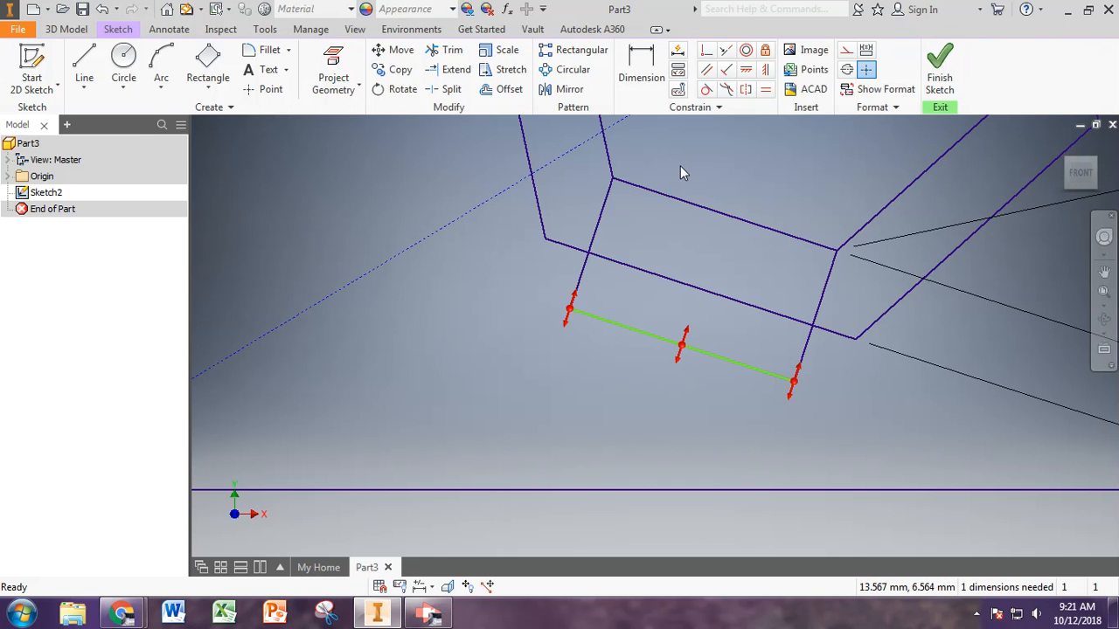
- Make the midpoint of the rectangle's outer side coincident with the midpoint of the outer hexagon's lower side
{"action": "left_click", "coordinate": [705, 53]}
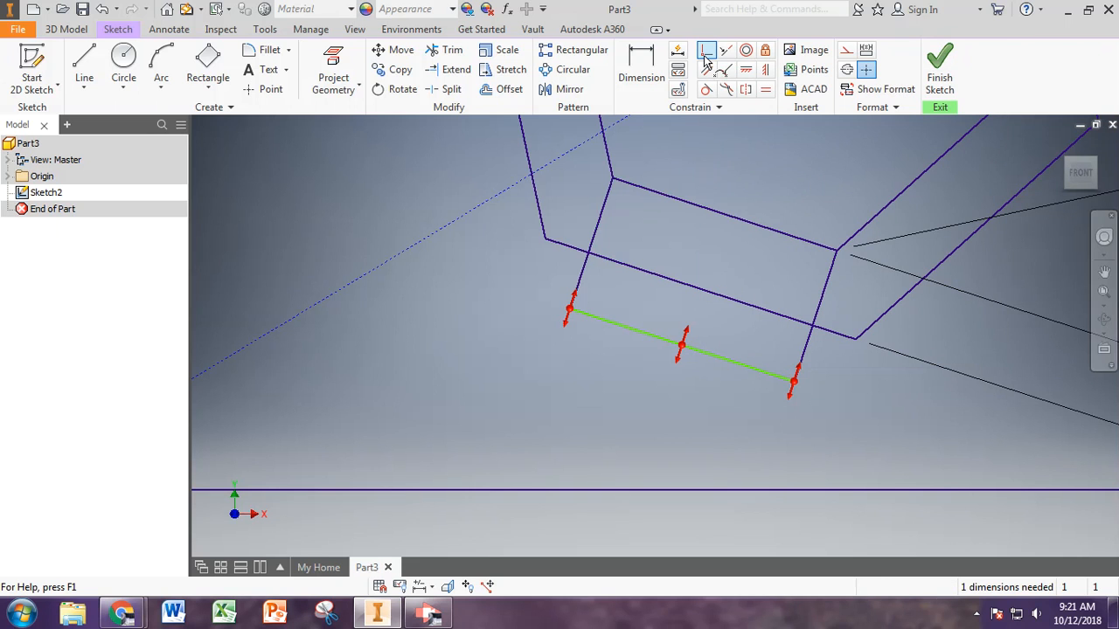
{"action": "left_click", "coordinate": [699, 288]}
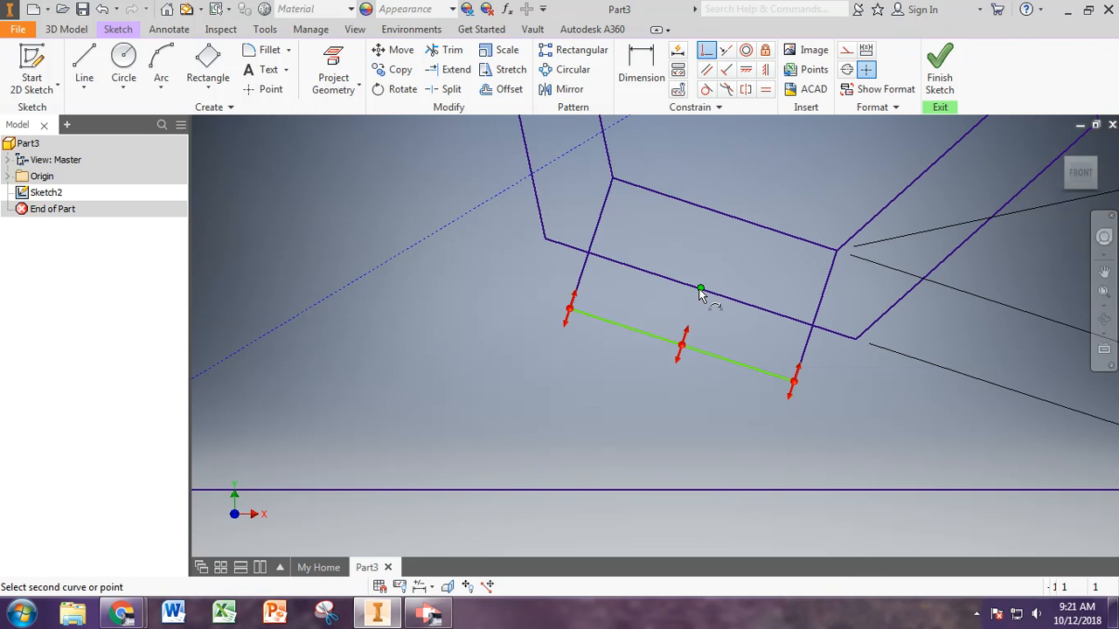
{"action": "left_click", "coordinate": [682, 347]}
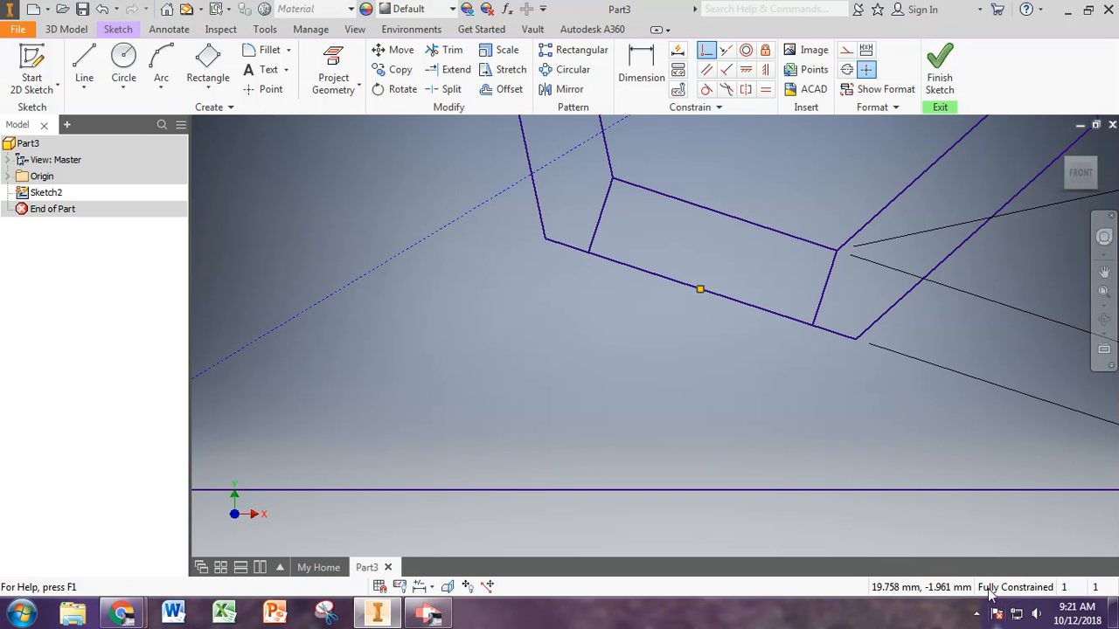
{"action": "key", "text": "Escape"}
{"action": "scroll", "coordinate": [657, 347], "scroll_direction": "down", "scroll_amount": 5}
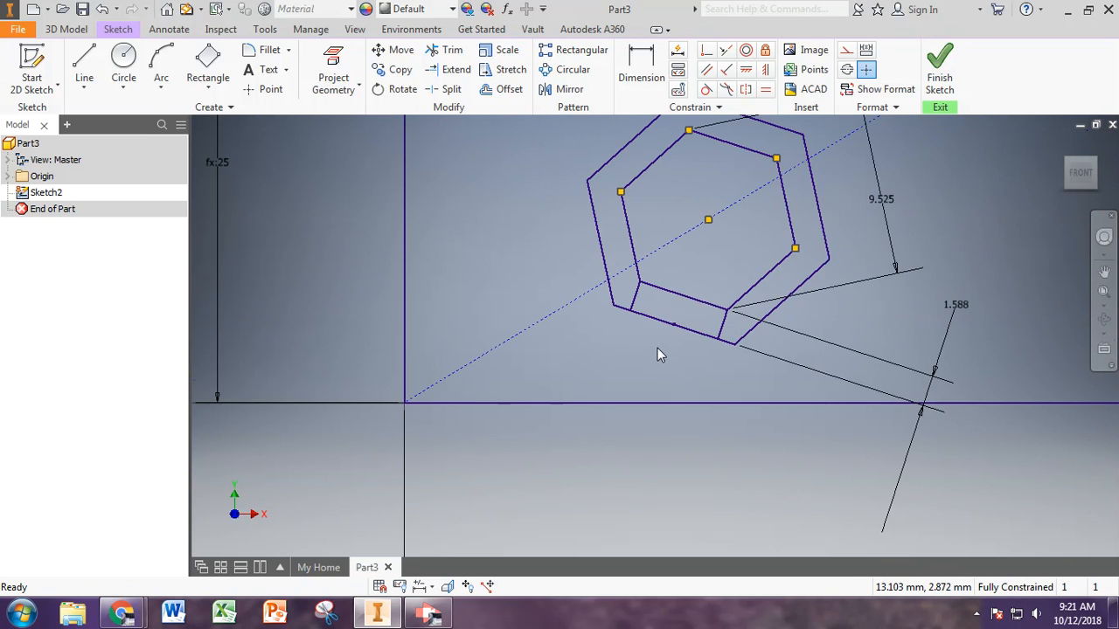